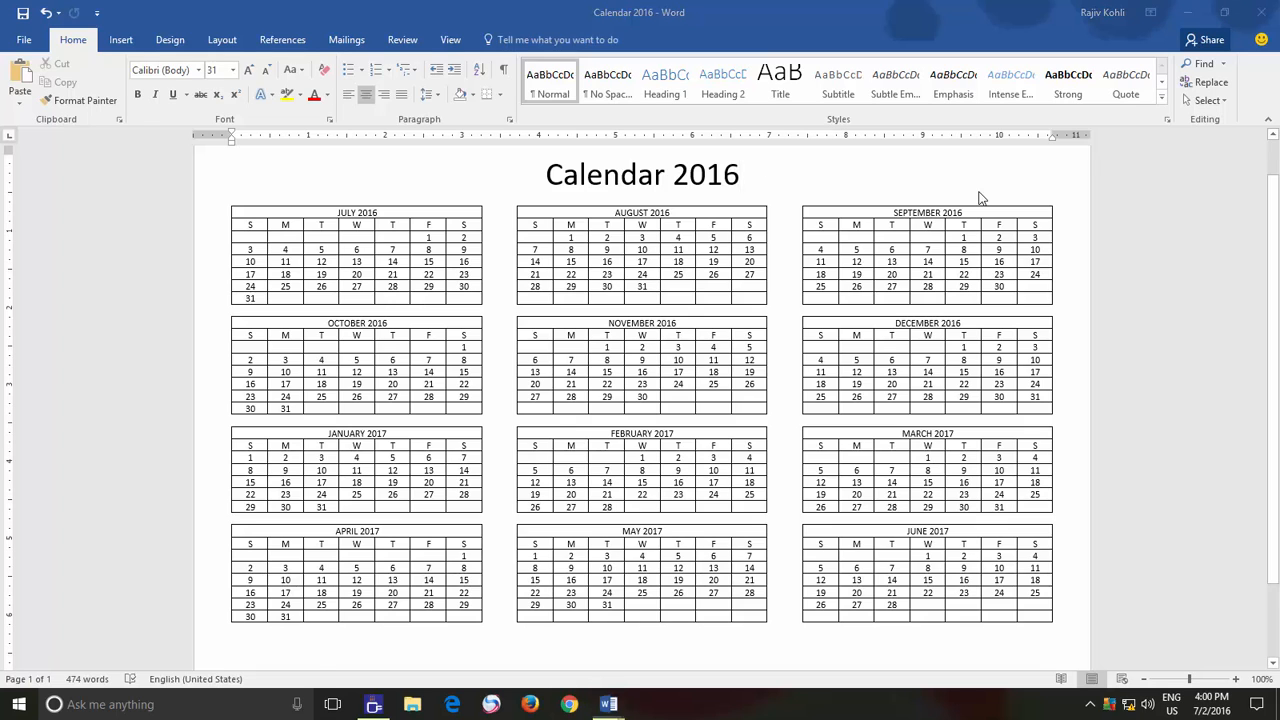
- Set up the blank document's page as A4 paper in landscape orientation with narrow margins
left_click(221, 40)
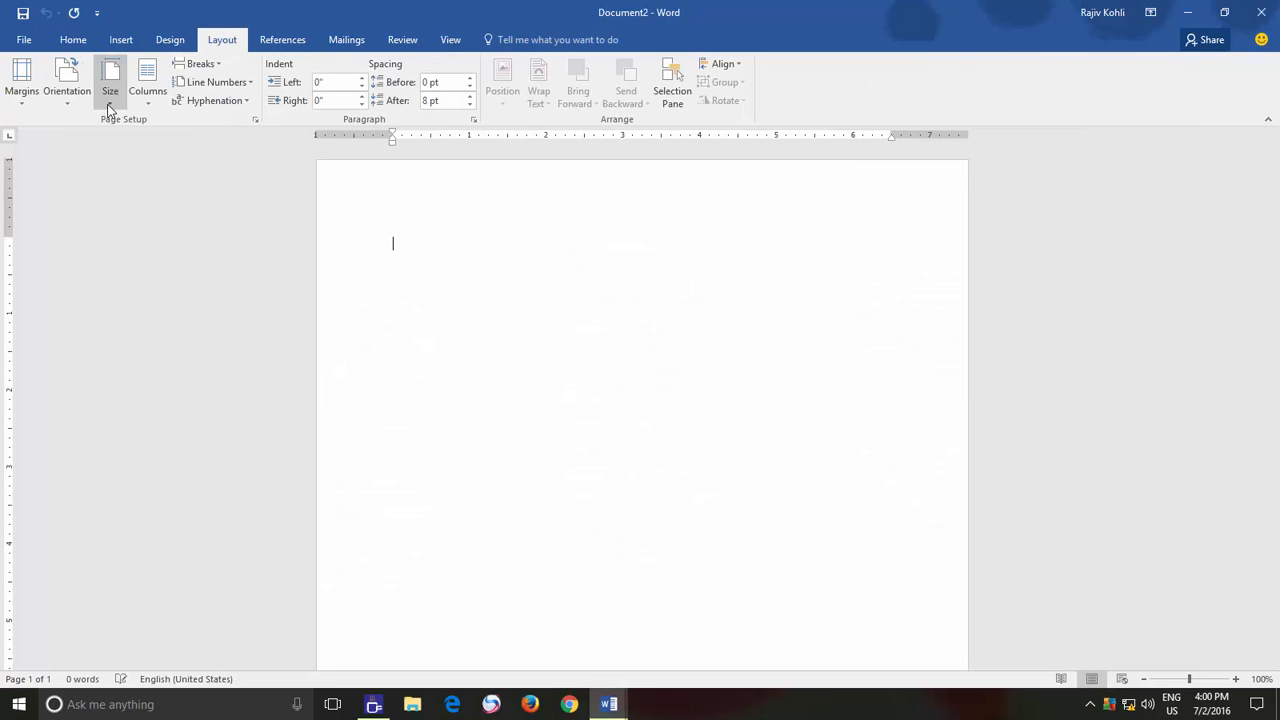
left_click(109, 95)
left_click(119, 134)
left_click(68, 92)
left_click(75, 168)
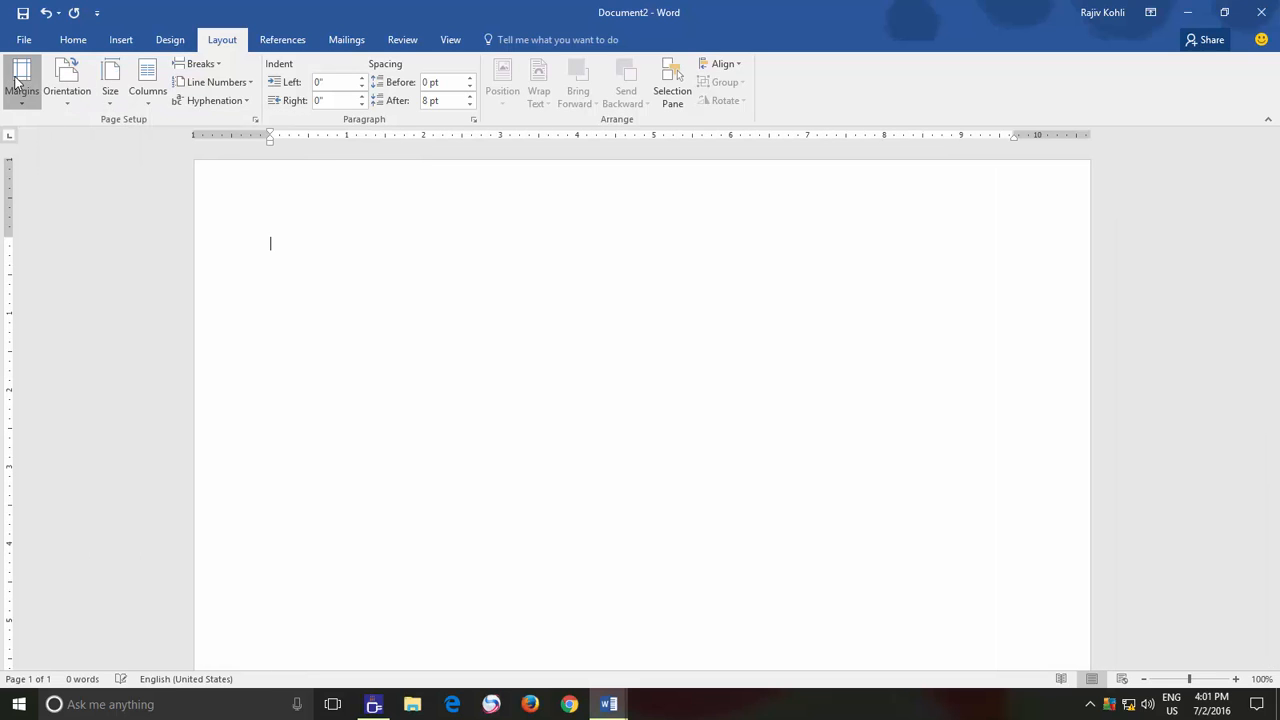
left_click(15, 84)
left_click(45, 224)
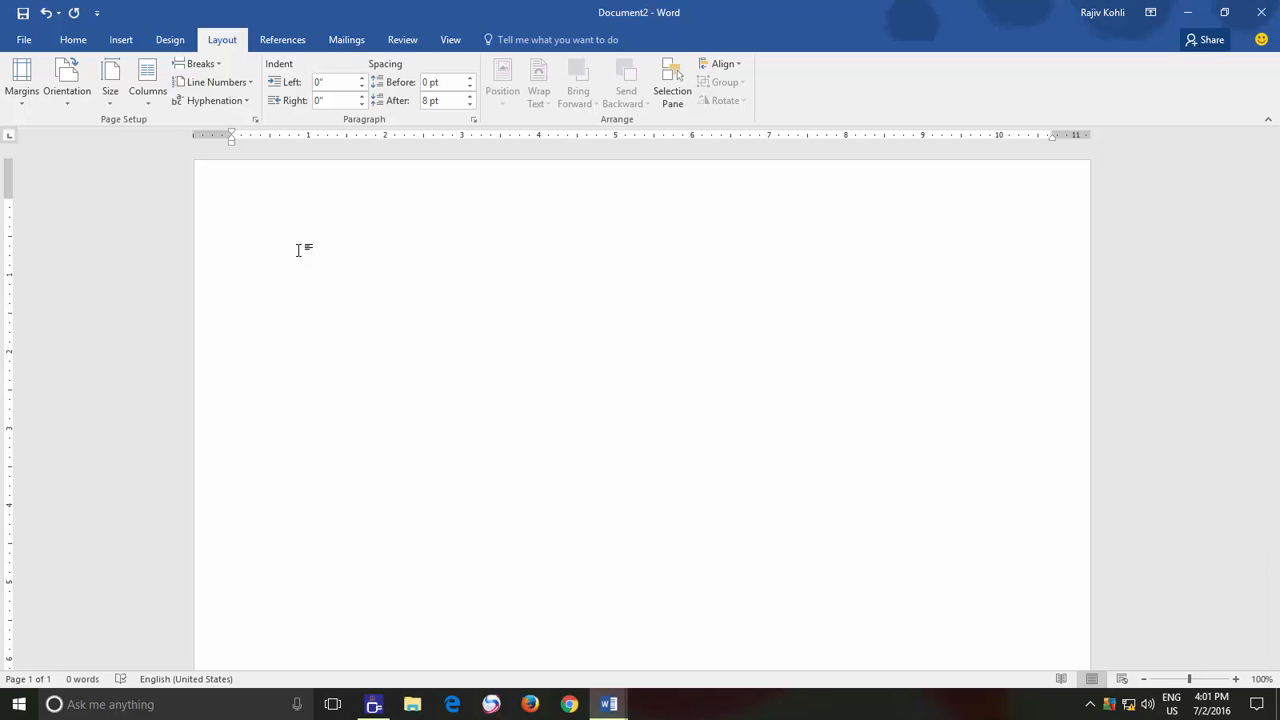
- Create another blank document and insert a table with 23 columns and 31 rows
key("ctrl+n")
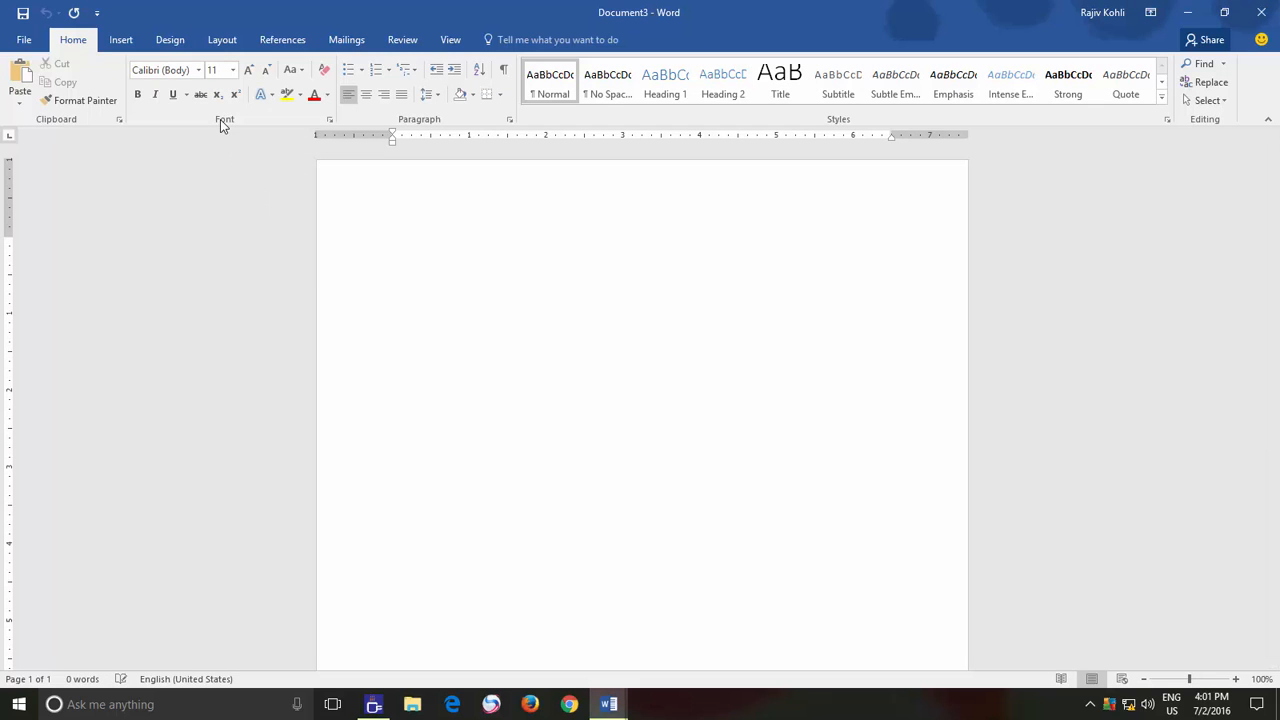
left_click(117, 42)
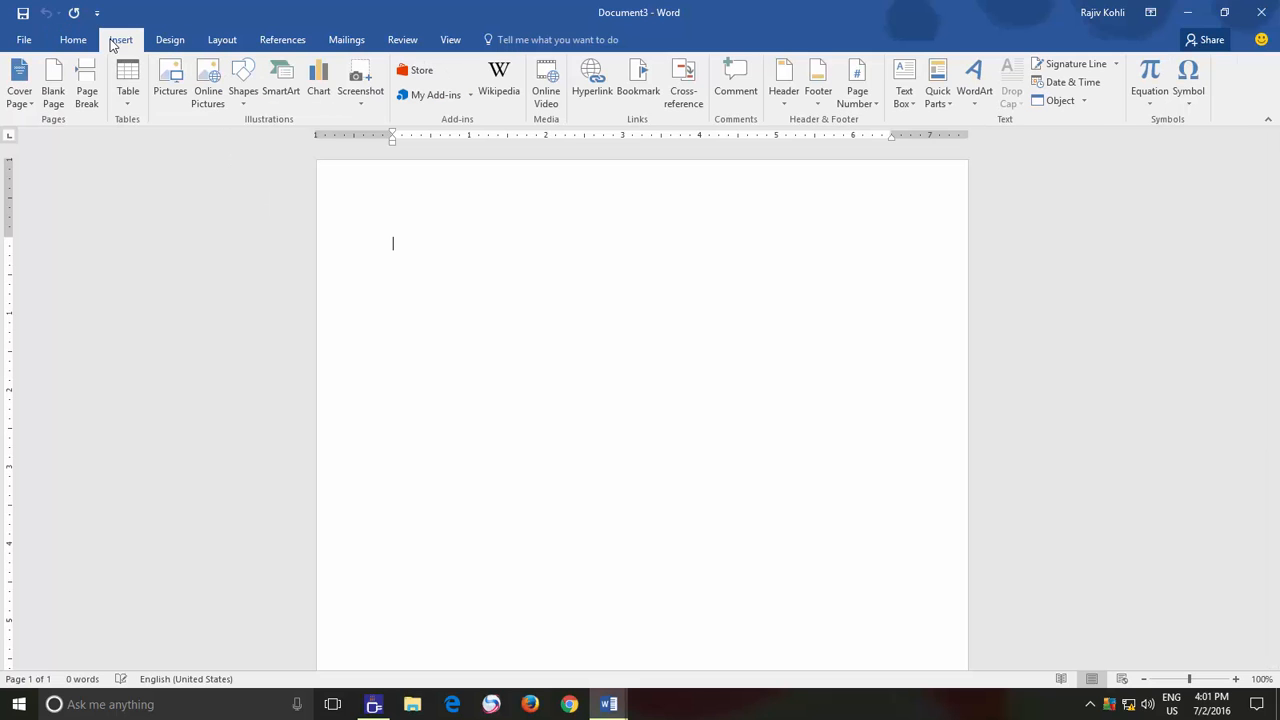
left_click(130, 92)
left_click(165, 261)
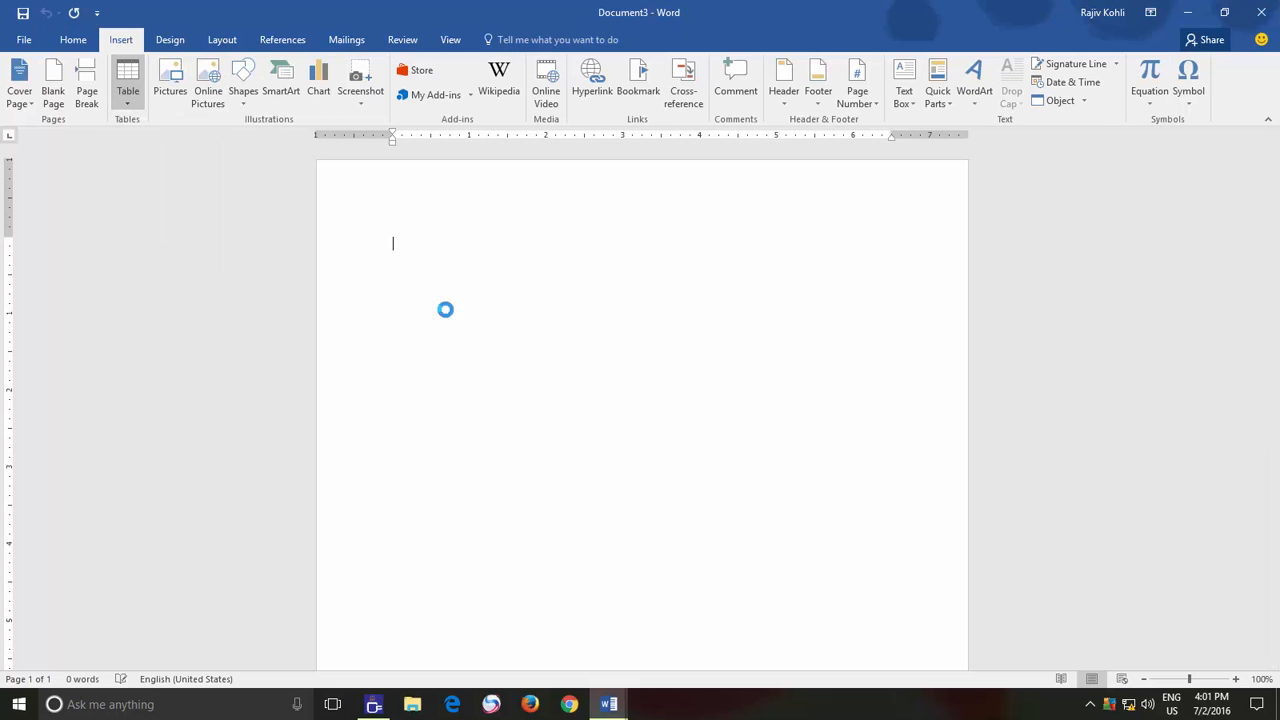
type("23")
key("Tab")
type("31")
left_click(631, 424)
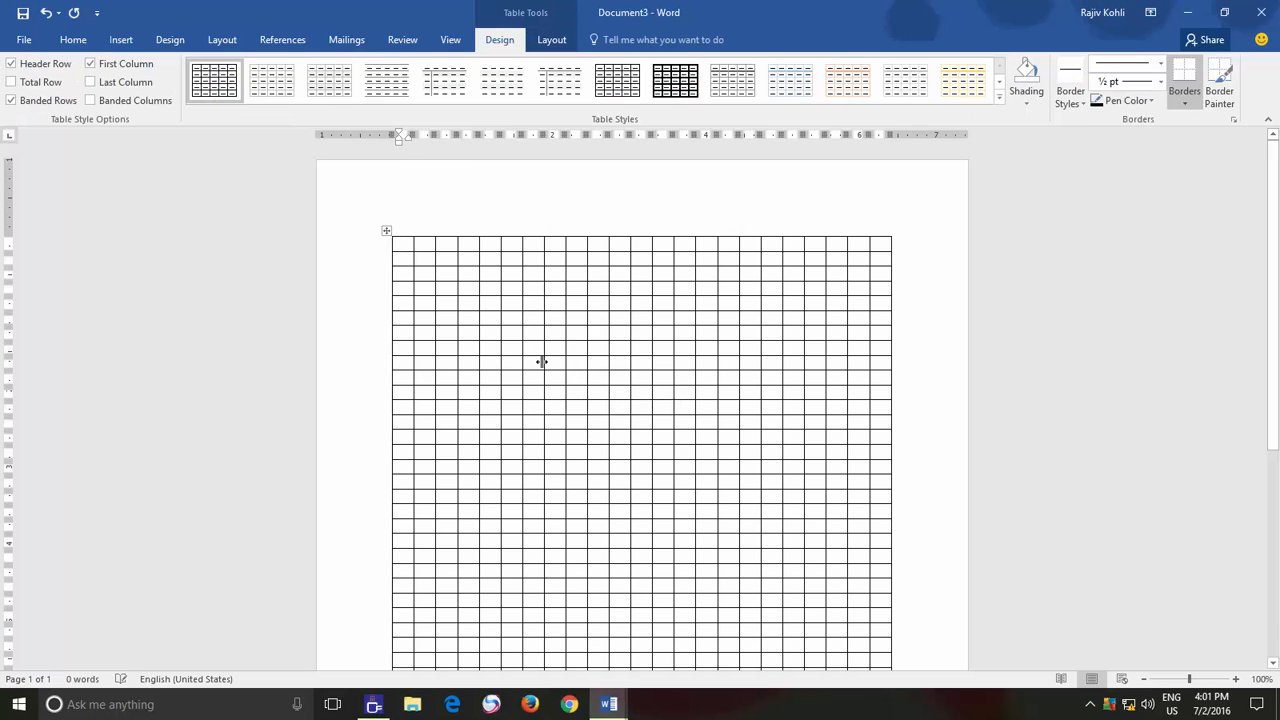
- Change the page holding the new table to A4 size and landscape orientation
left_click(222, 39)
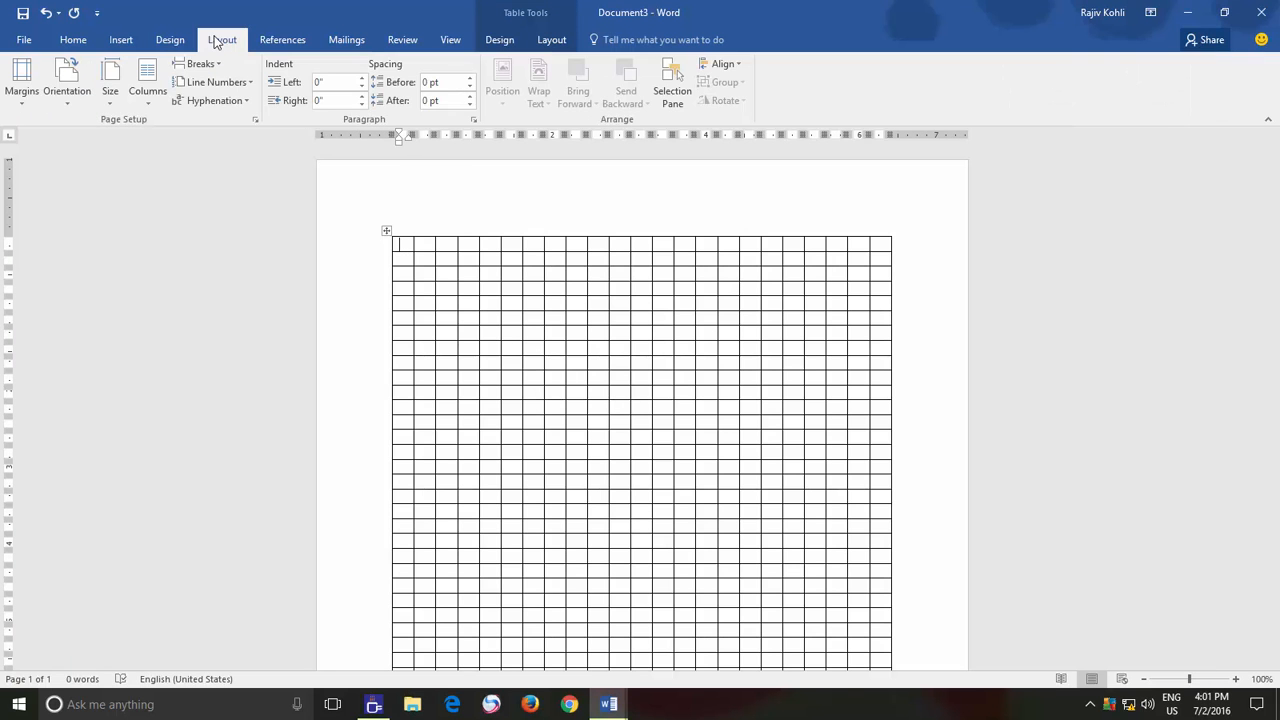
left_click(106, 99)
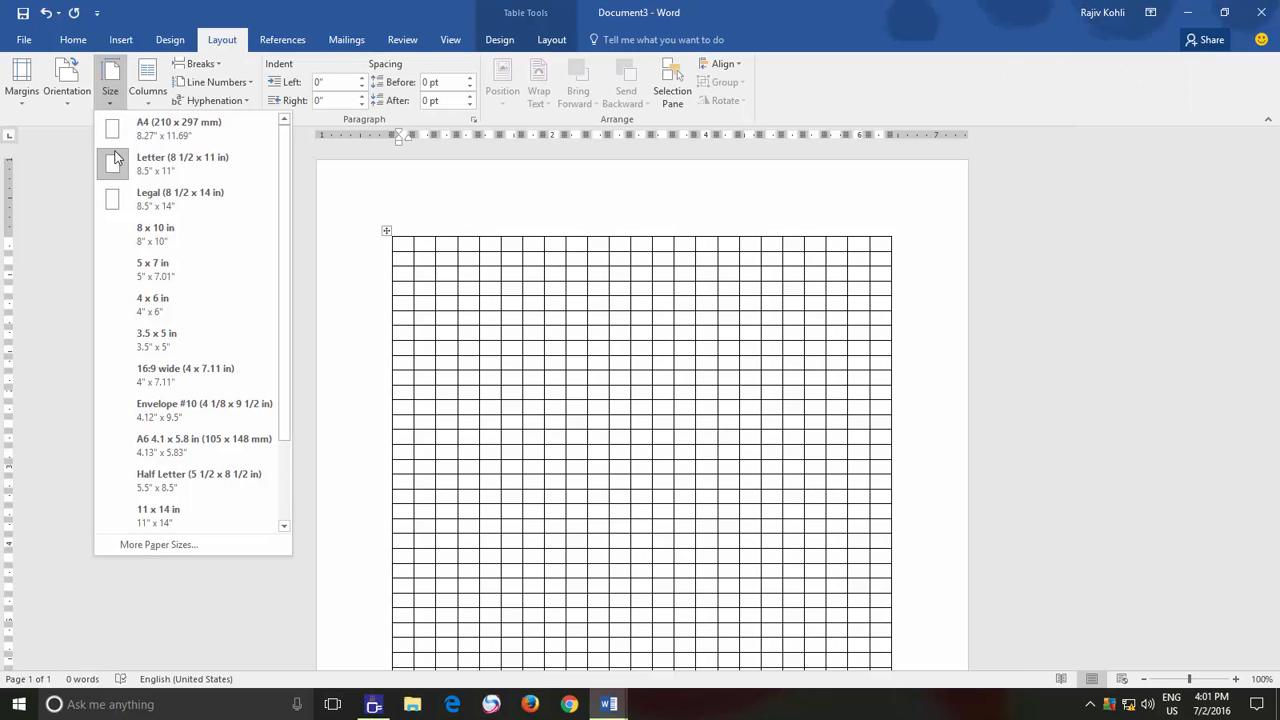
left_click(135, 132)
left_click(62, 93)
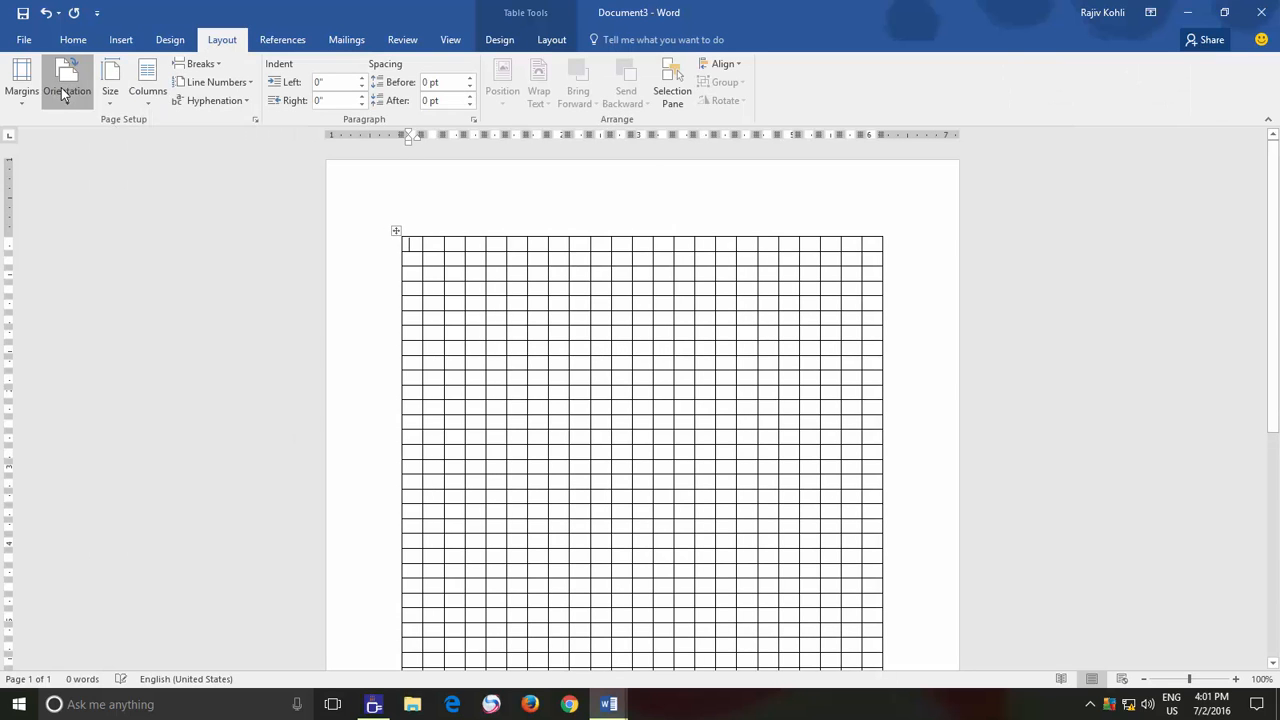
left_click(85, 166)
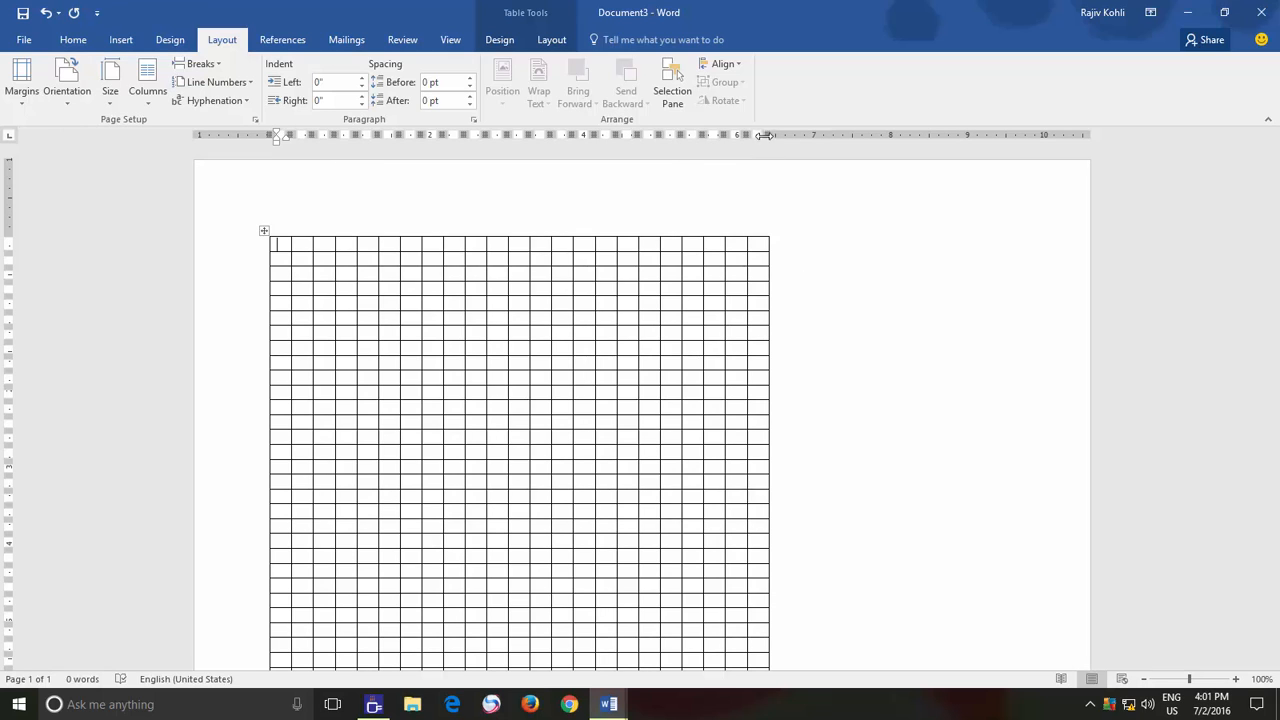
- Try to widen the table by adjusting its end columns on the ruler, and close this document without saving
mouse_move(768, 134)
left_mouse_down()
mouse_move(780, 133)
mouse_move(725, 131)
left_mouse_up()
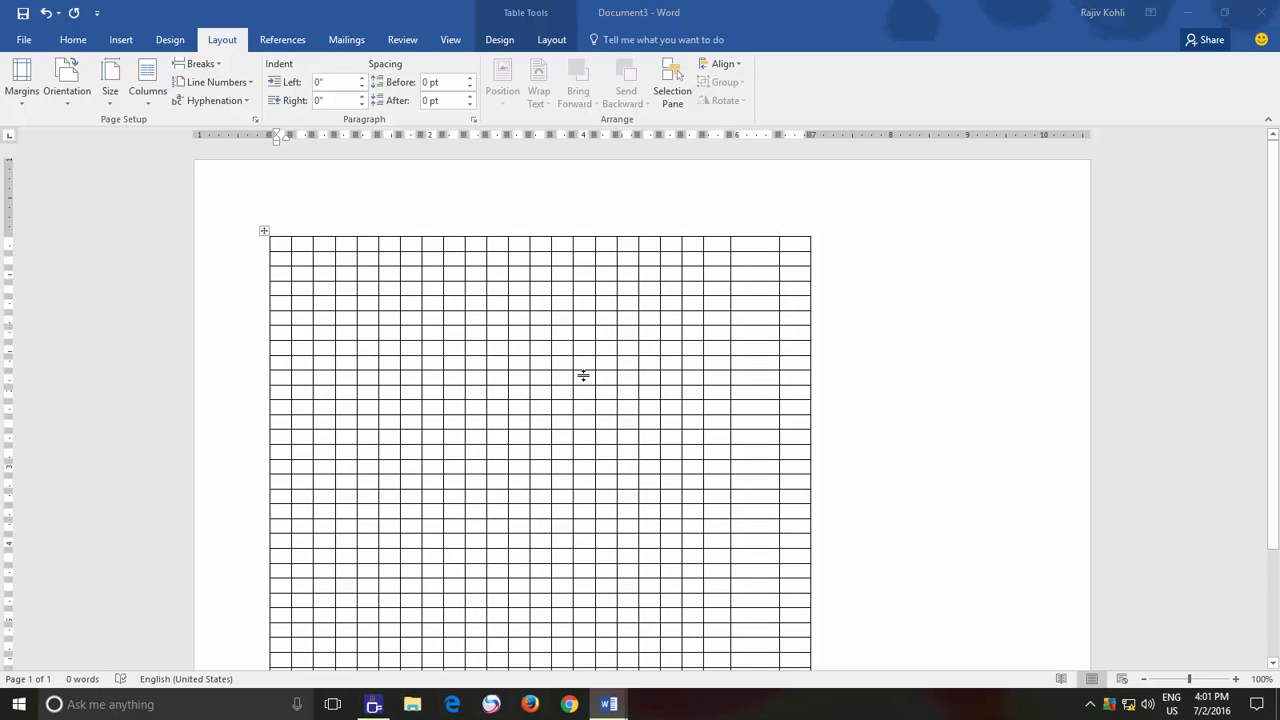
key("ctrl+w")
left_click(623, 387)
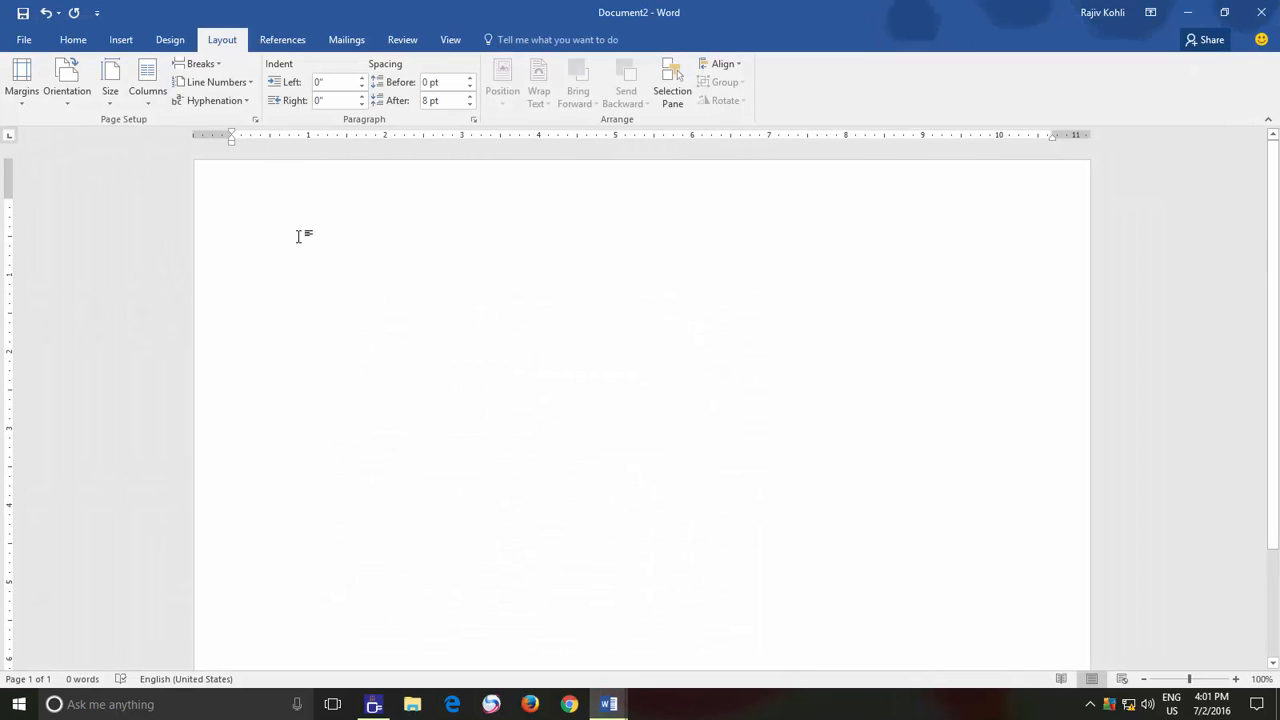
- Review the orientation, paper size and margin settings of the blank landscape document
left_click(66, 82)
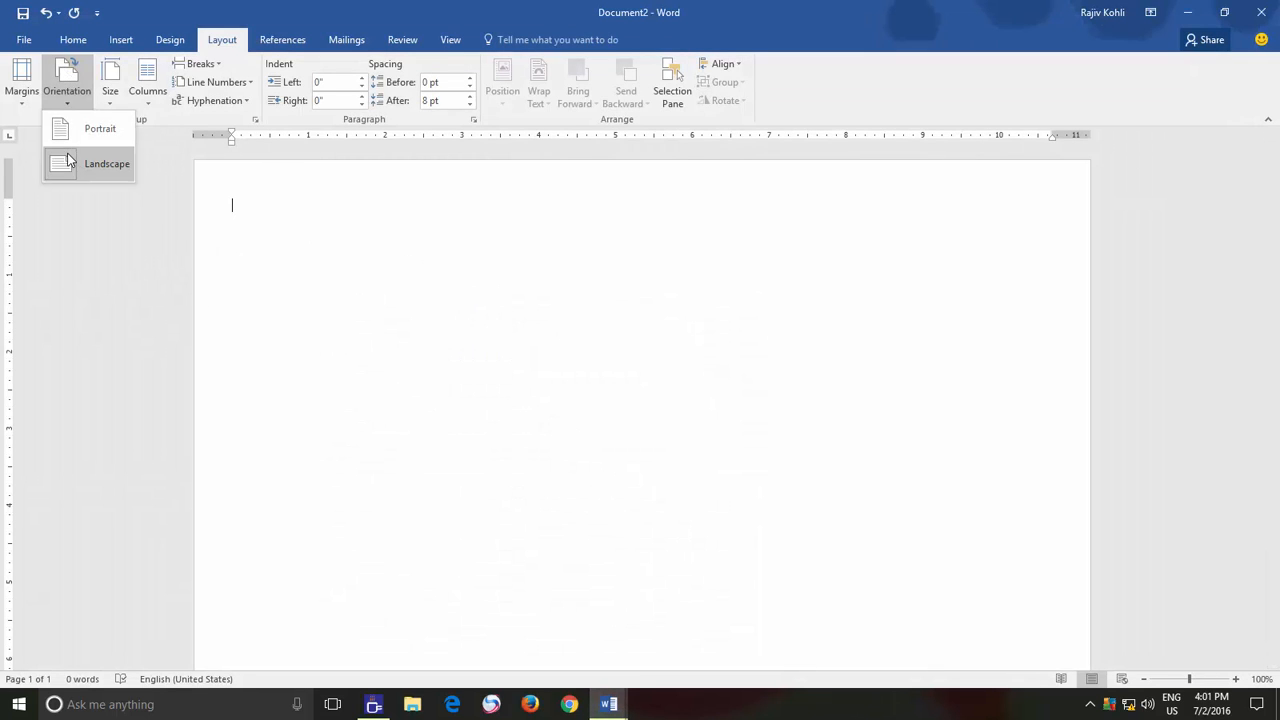
left_click(110, 86)
left_click(120, 140)
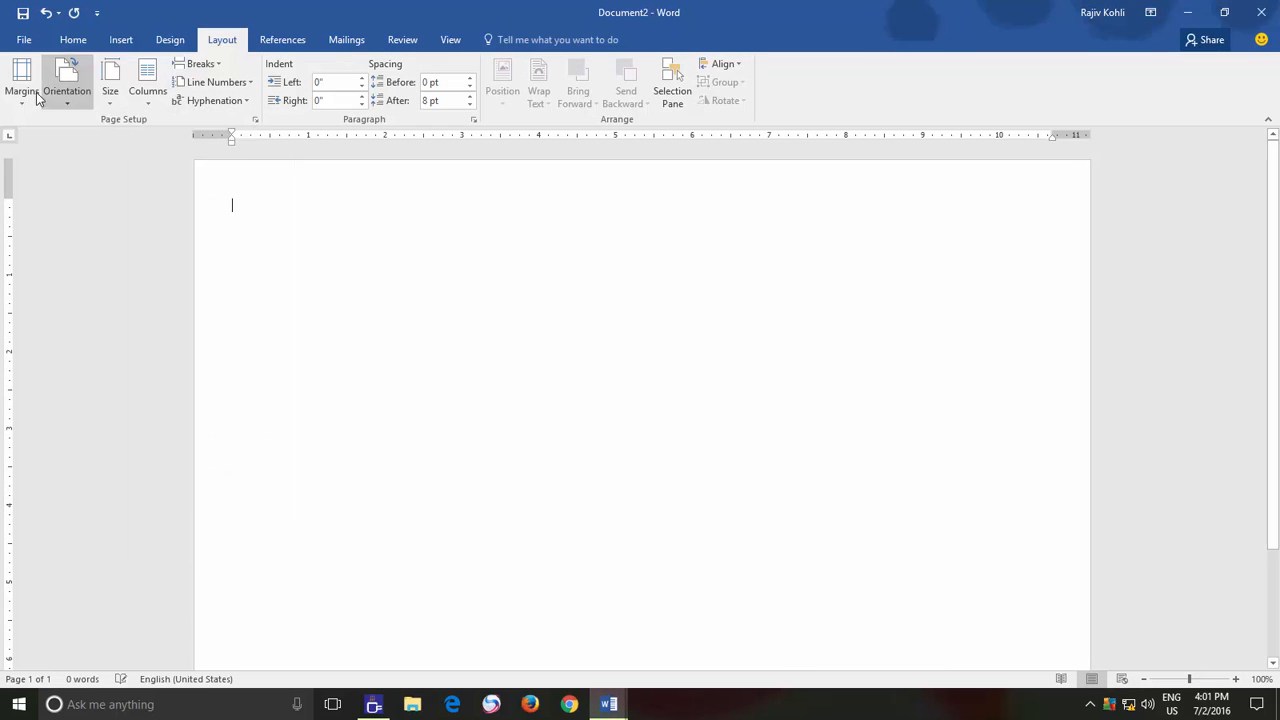
left_click(21, 82)
left_click(60, 250)
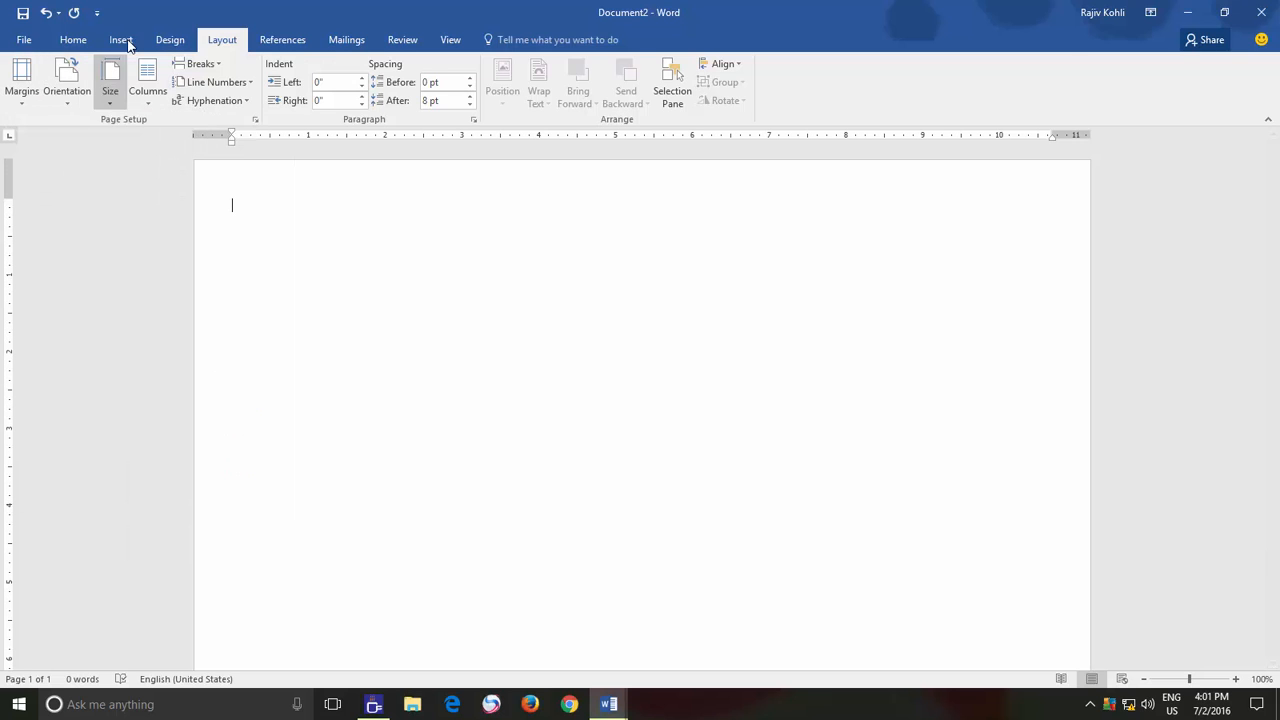
- Insert a table with 23 columns and 33 rows into the landscape page and look it over
left_click(121, 39)
left_click(127, 82)
left_click(165, 264)
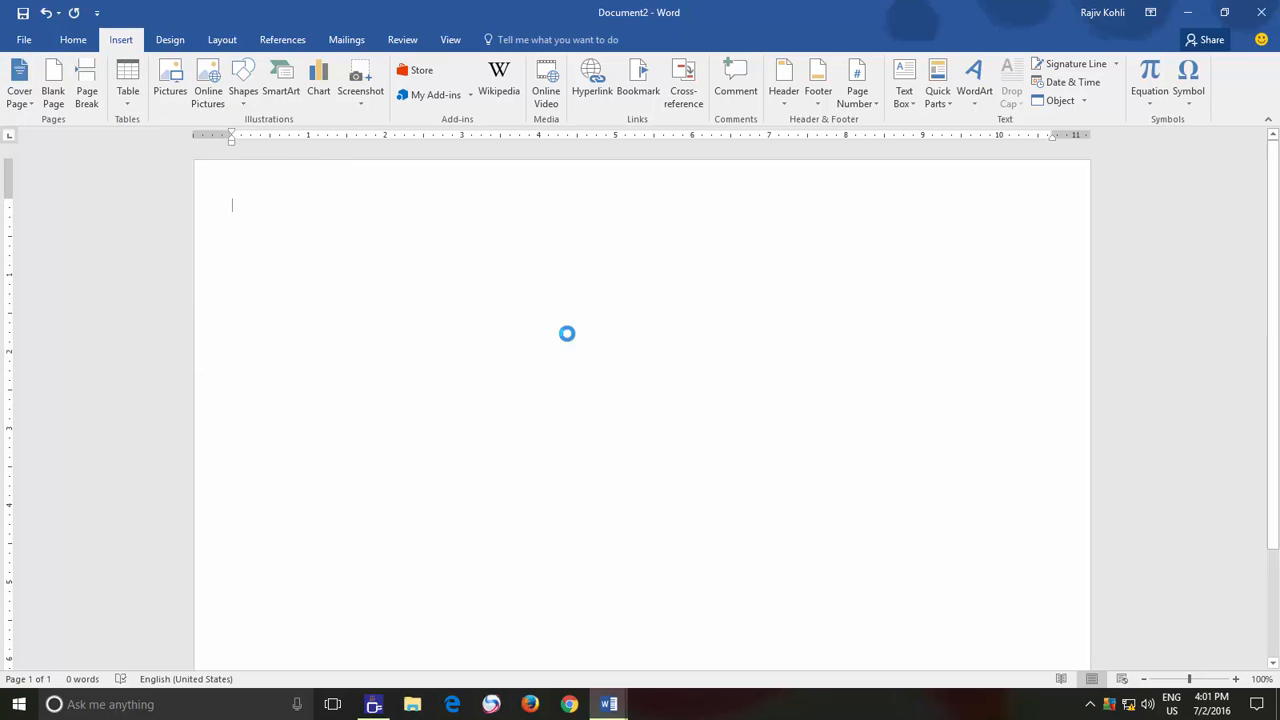
type("23")
key("Tab")
type("50")
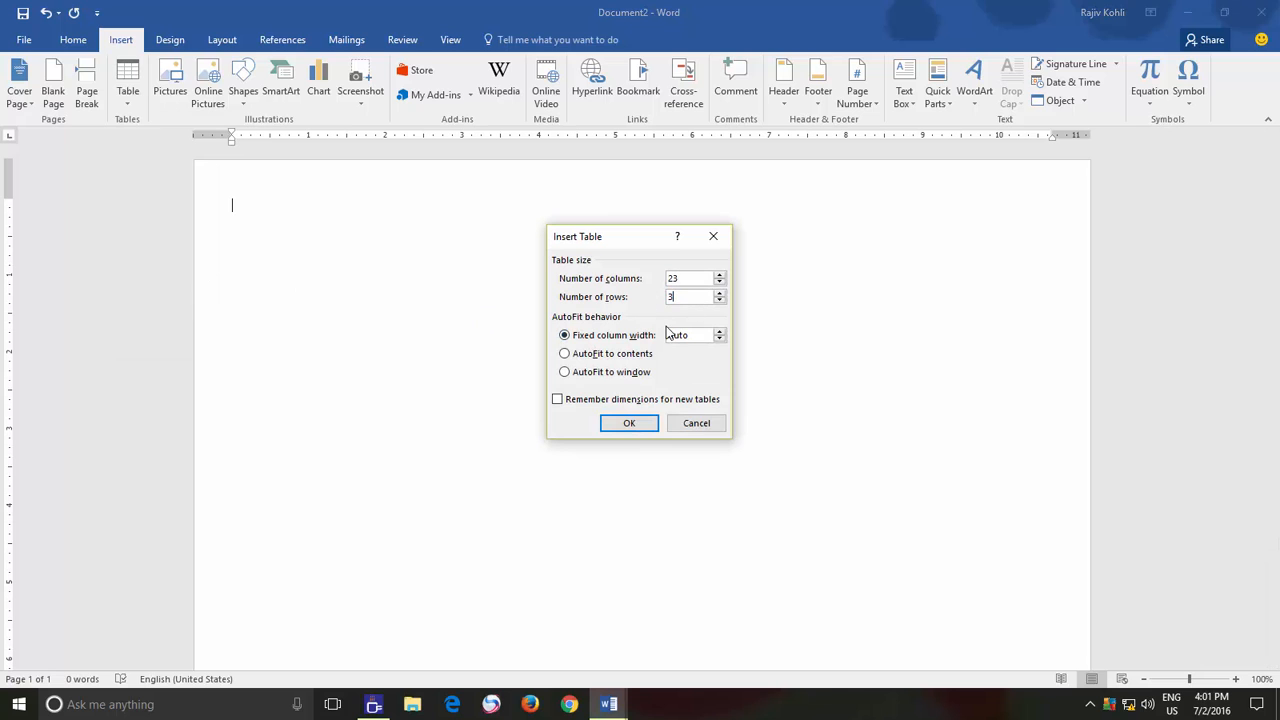
left_click(620, 423)
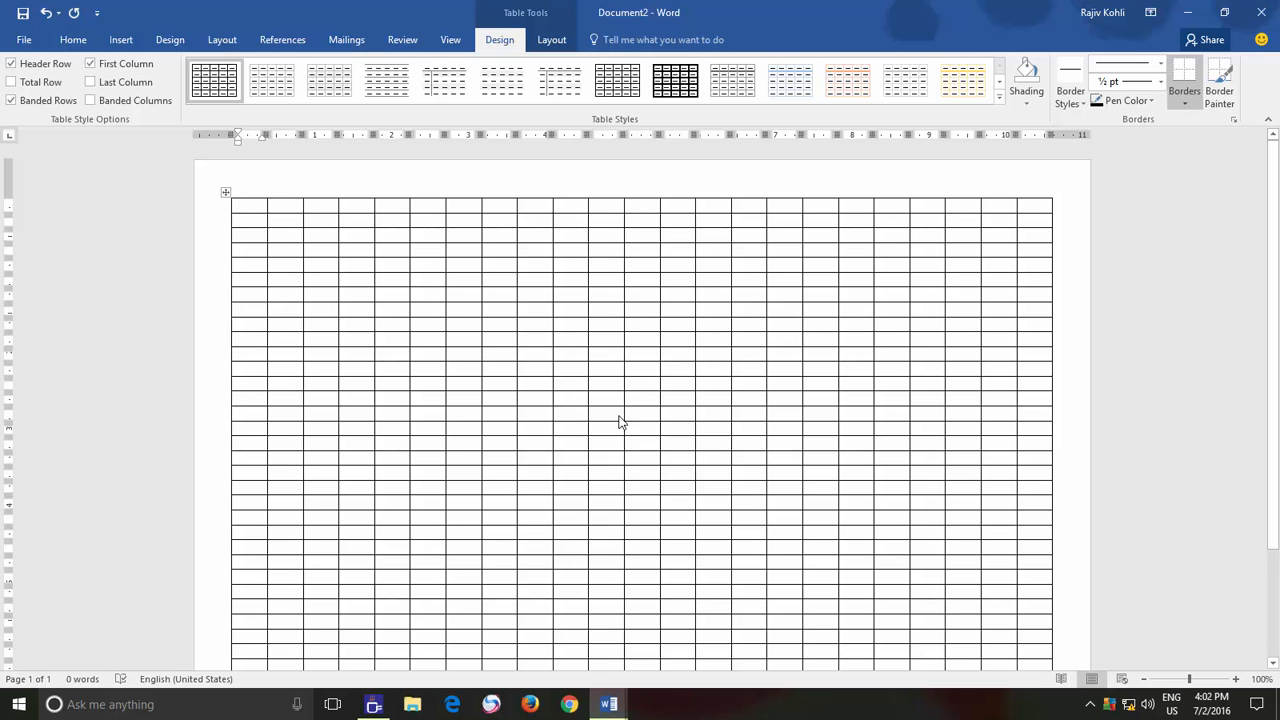
scroll(616, 400, "down", 6)
scroll(609, 382, "up", 6)
- Compare the new table's font size with the weekday row in the Calendar 2016 document
left_click(72, 39)
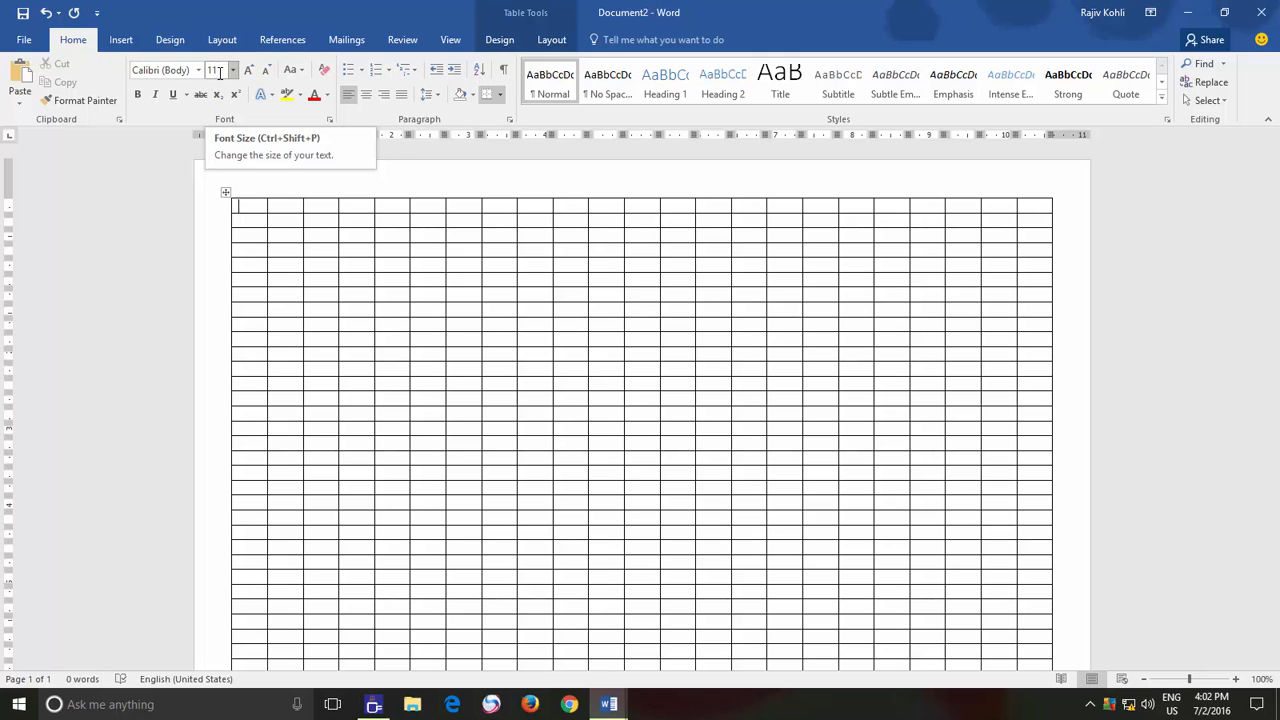
left_click(608, 704)
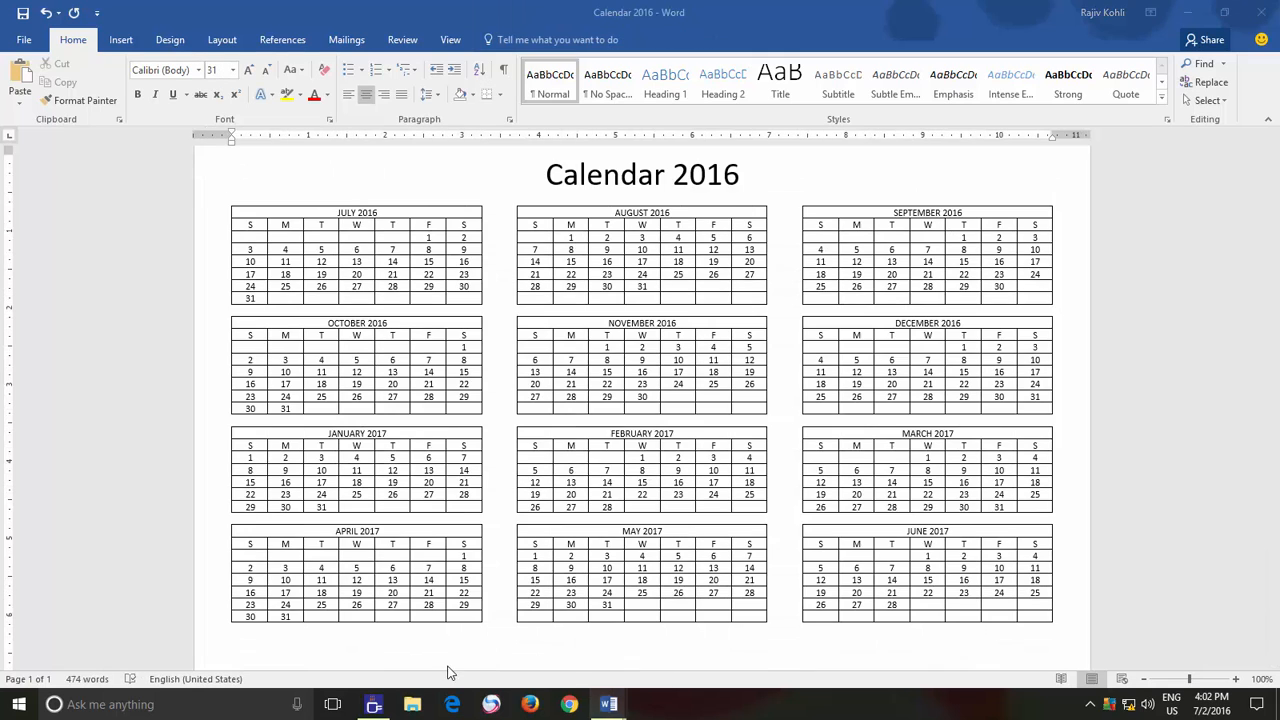
left_click_drag(240, 225, 1038, 232)
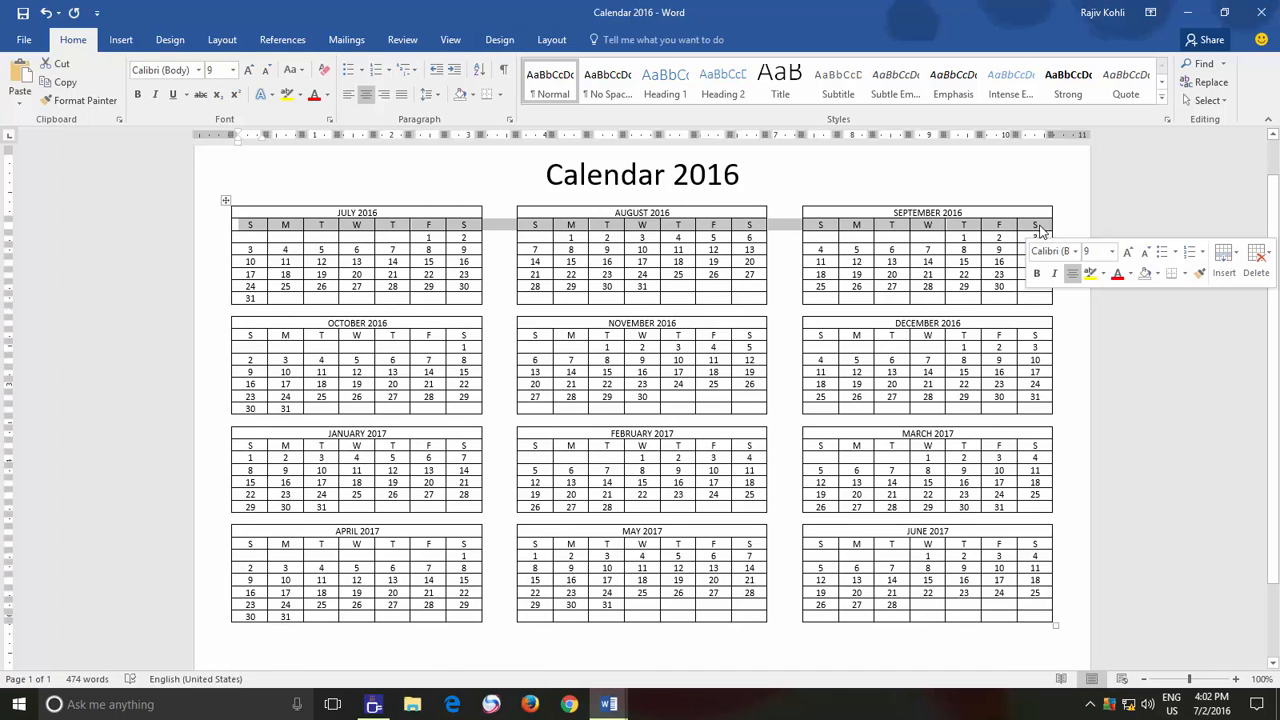
left_click(1072, 379)
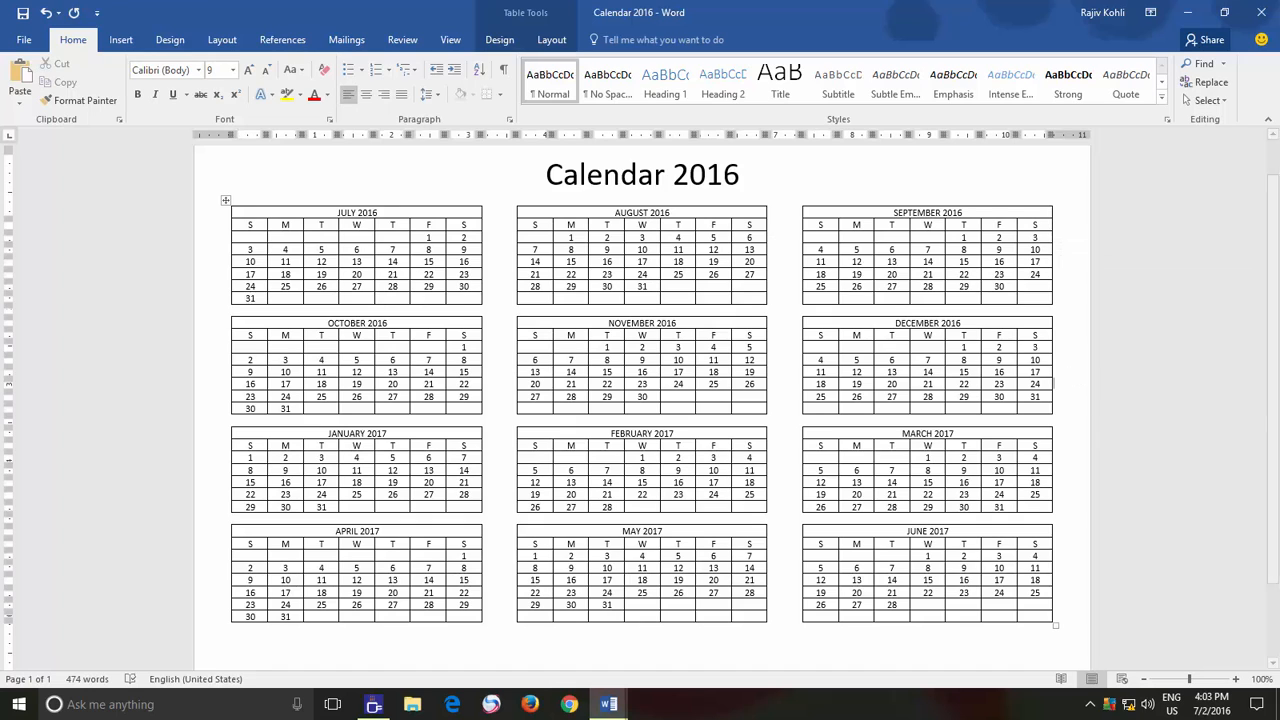
- Compare the font sizes of the two "Microsoft Word 2016" sample lines in Document5, and return to Calendar 2016
mouse_move(612, 706)
left_click(741, 657)
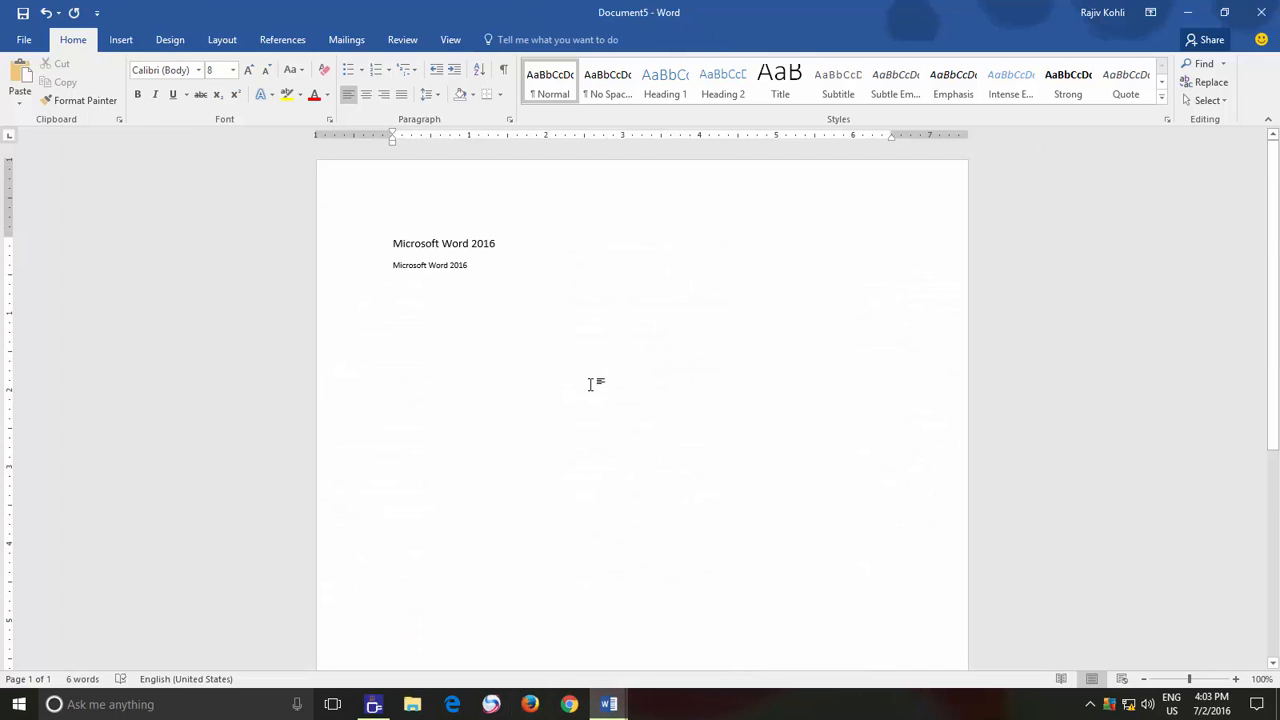
left_click(503, 242)
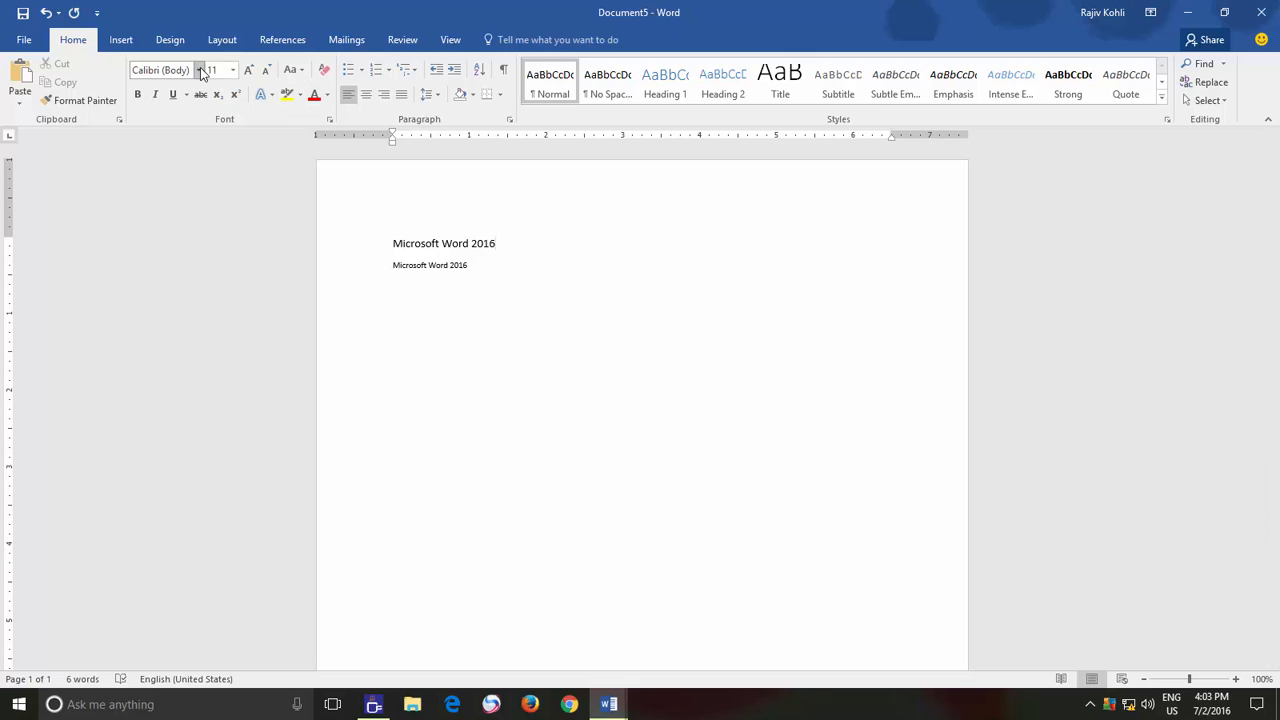
left_click(474, 264)
mouse_move(609, 704)
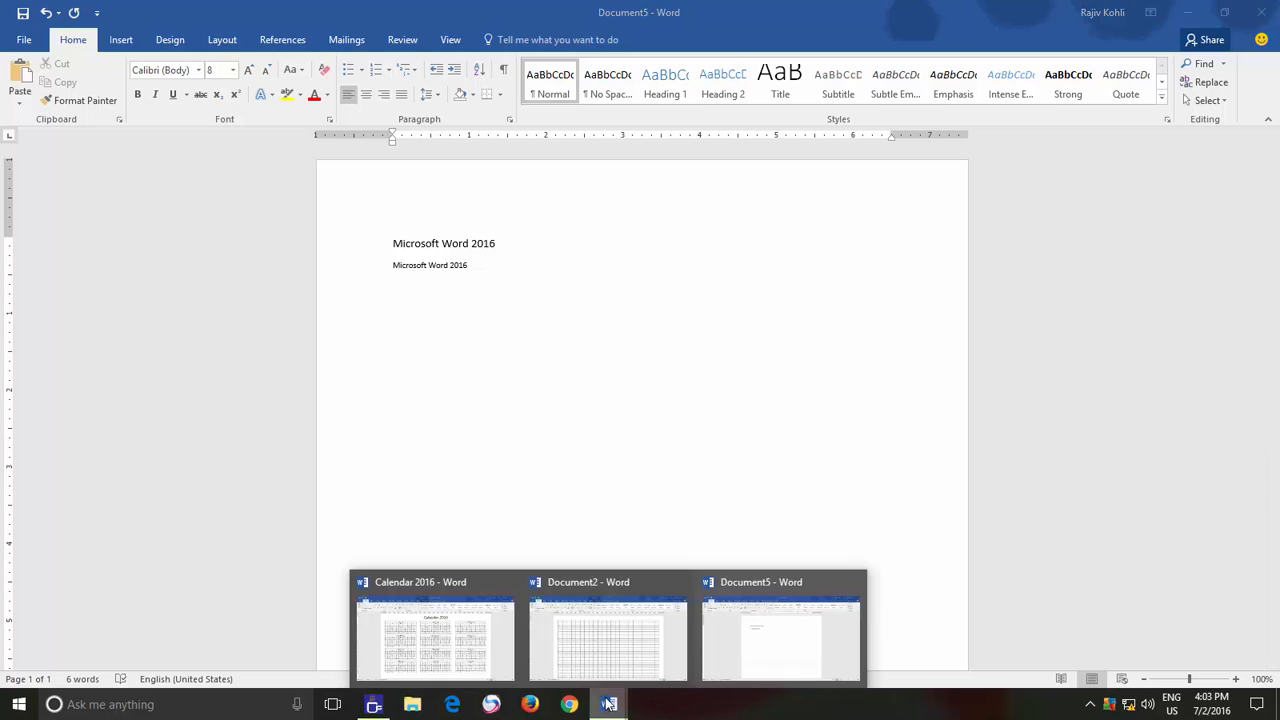
left_click(474, 634)
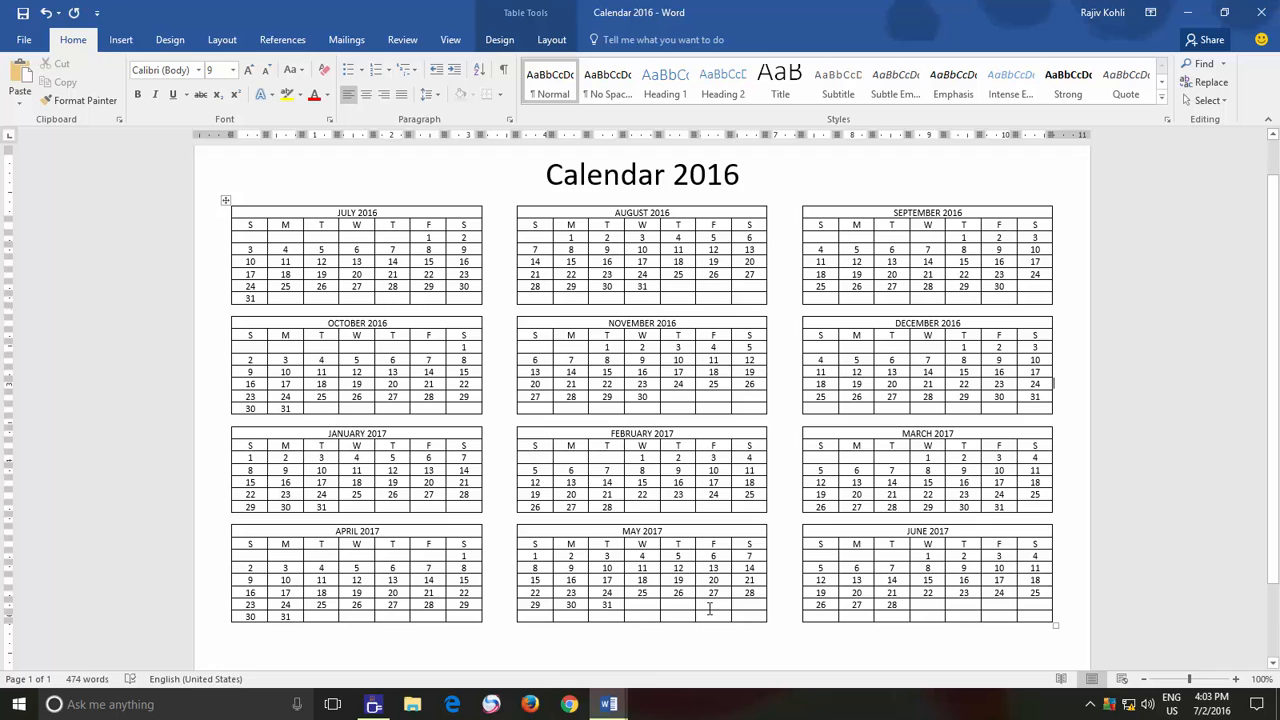
- Switch to Document2 and set the font size of the entire table to 8
mouse_move(616, 712)
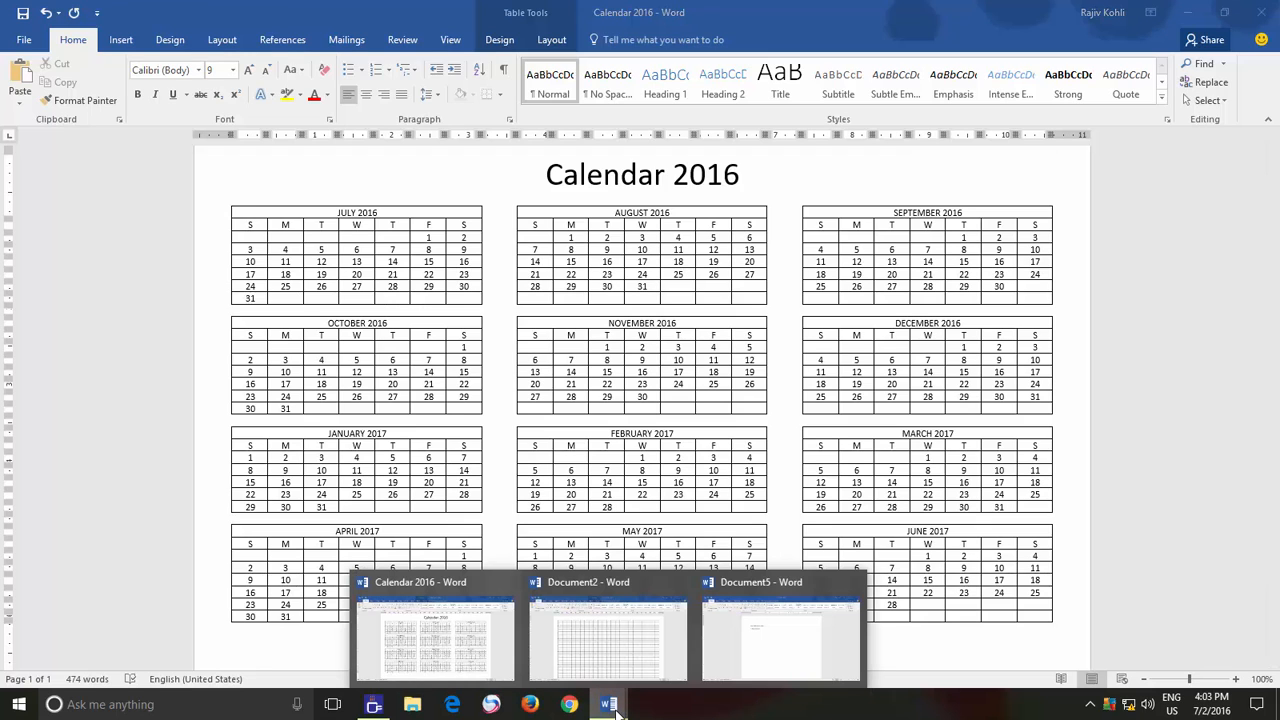
left_click(616, 661)
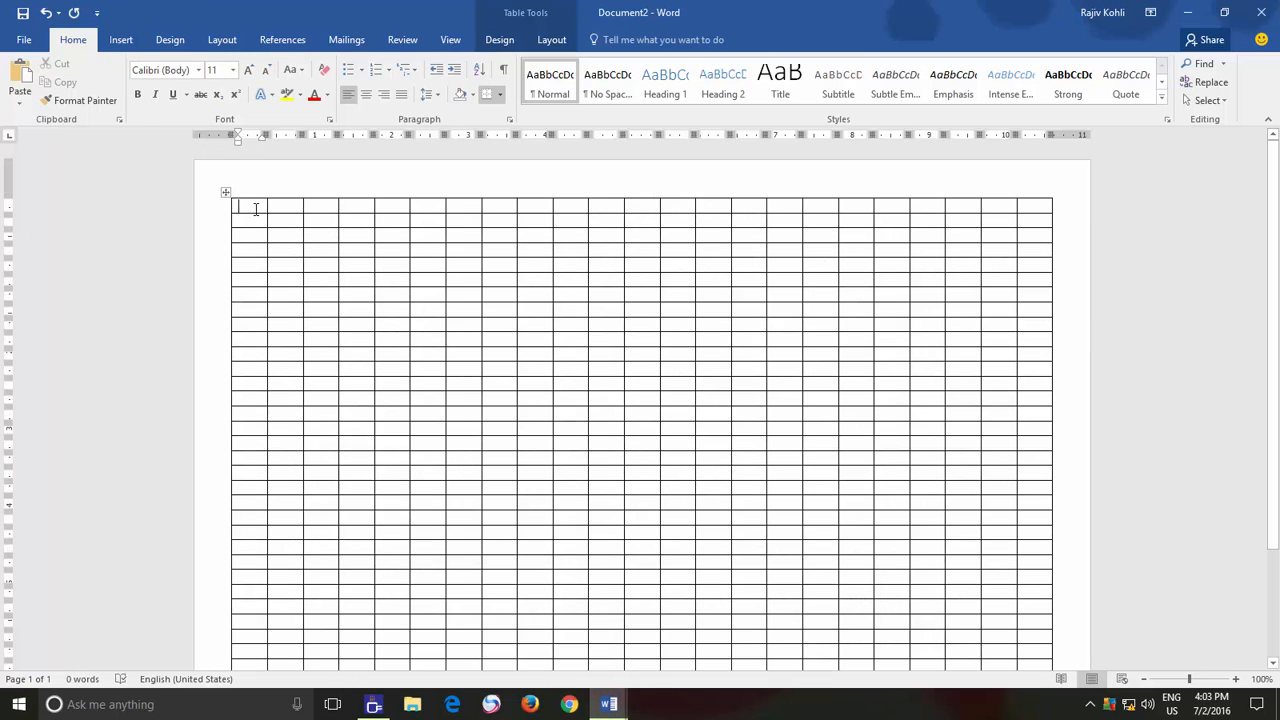
left_click(225, 192)
left_click(233, 70)
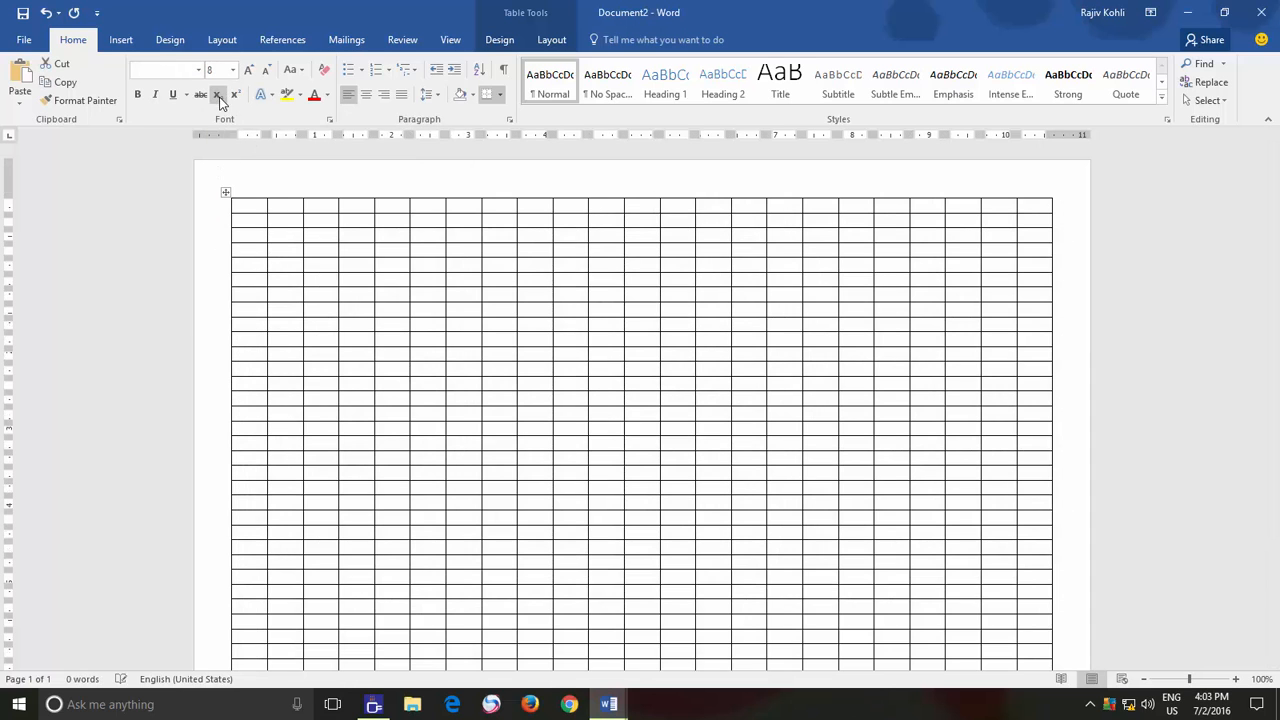
left_click(216, 103)
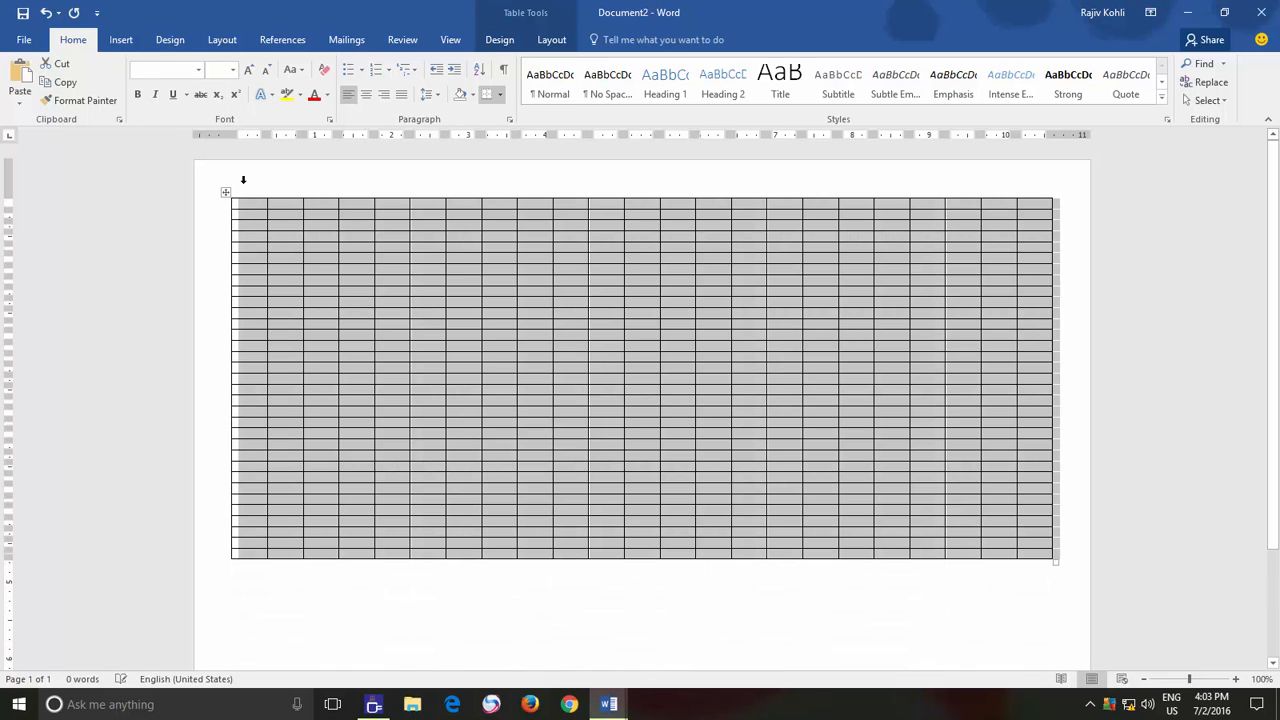
left_click(251, 209)
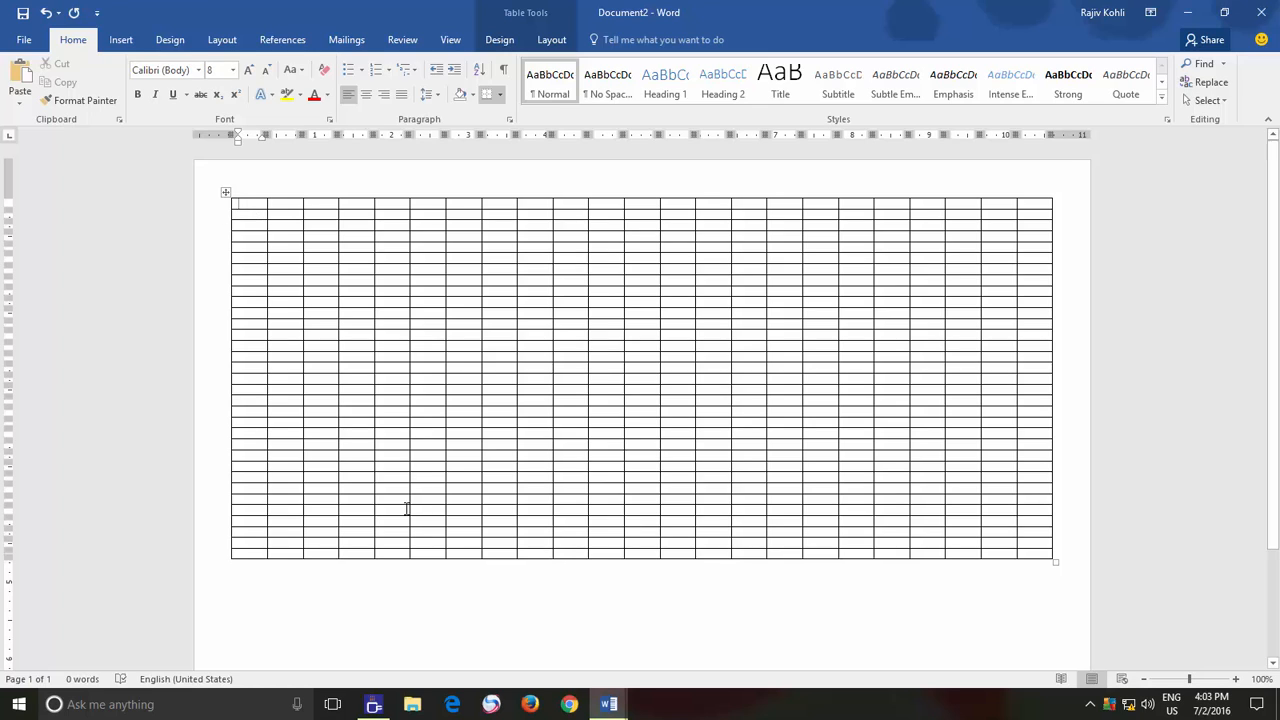
- Switch to the Calendar 2016 document to examine how the months are laid out in the table
mouse_move(607, 690)
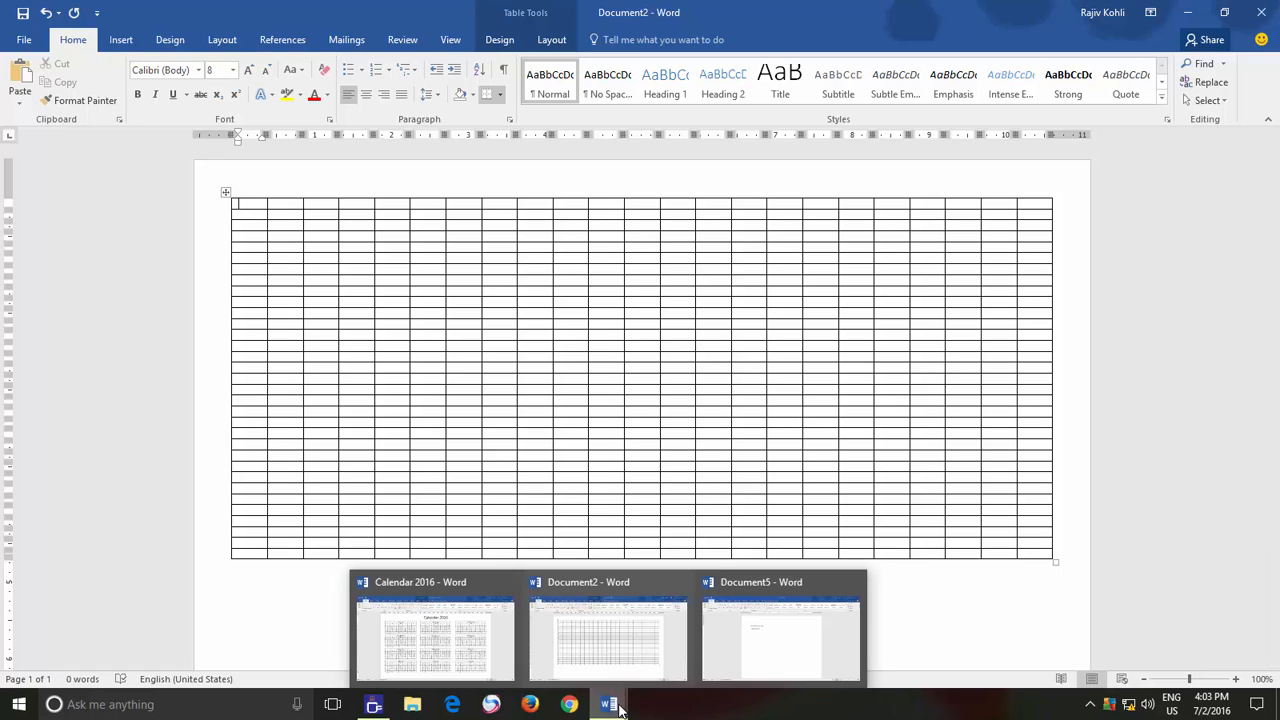
left_click(489, 657)
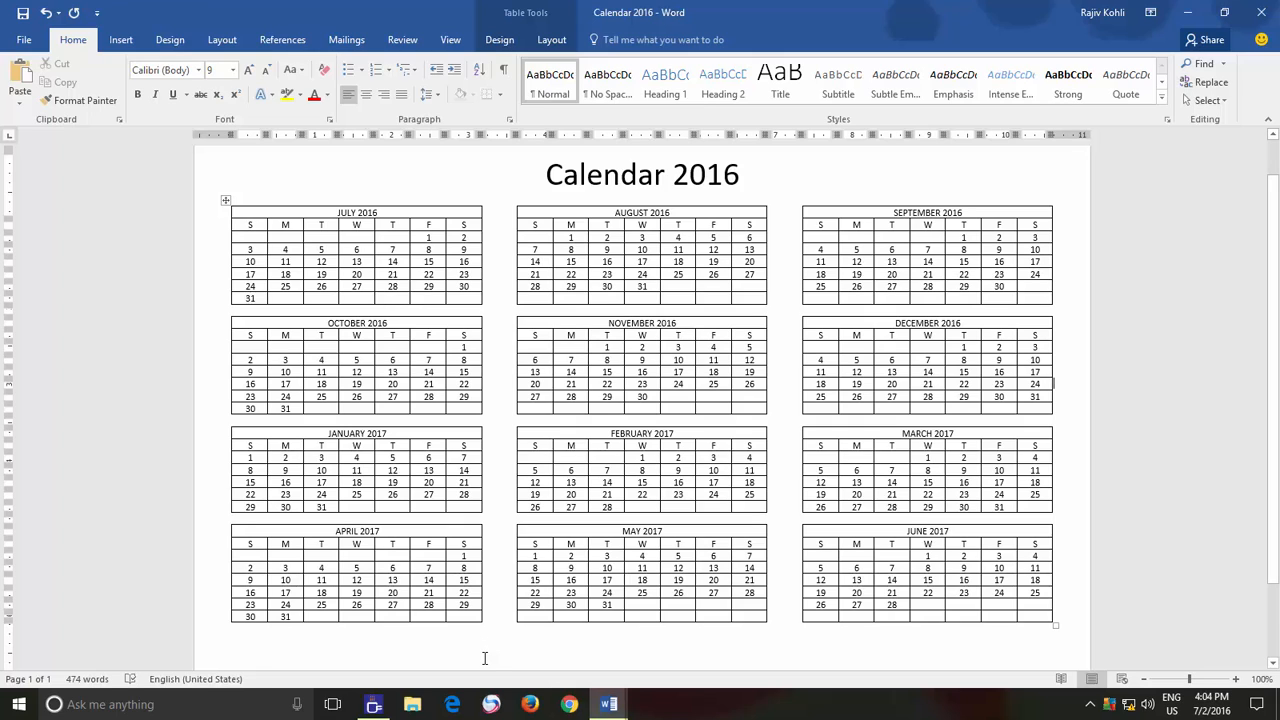
left_click(374, 704)
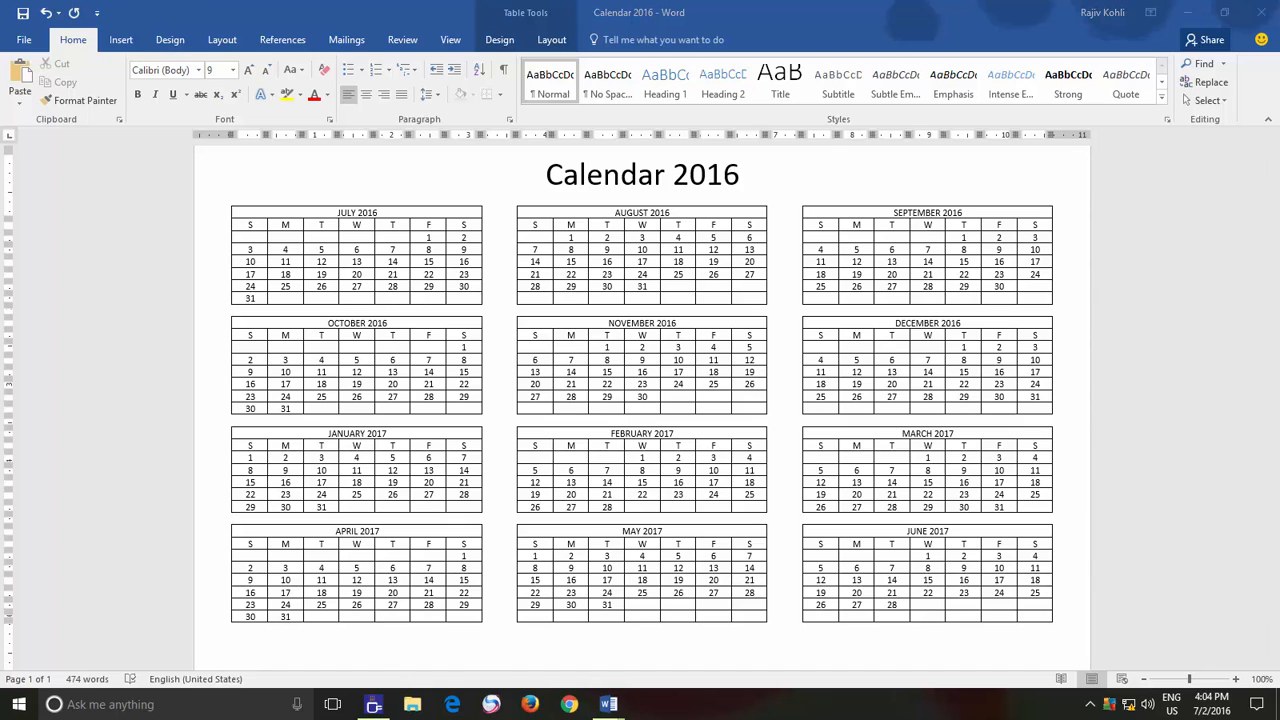
- Try inserting a column to the right of August 2016's Saturday column, and undo the insertion
left_click(741, 228)
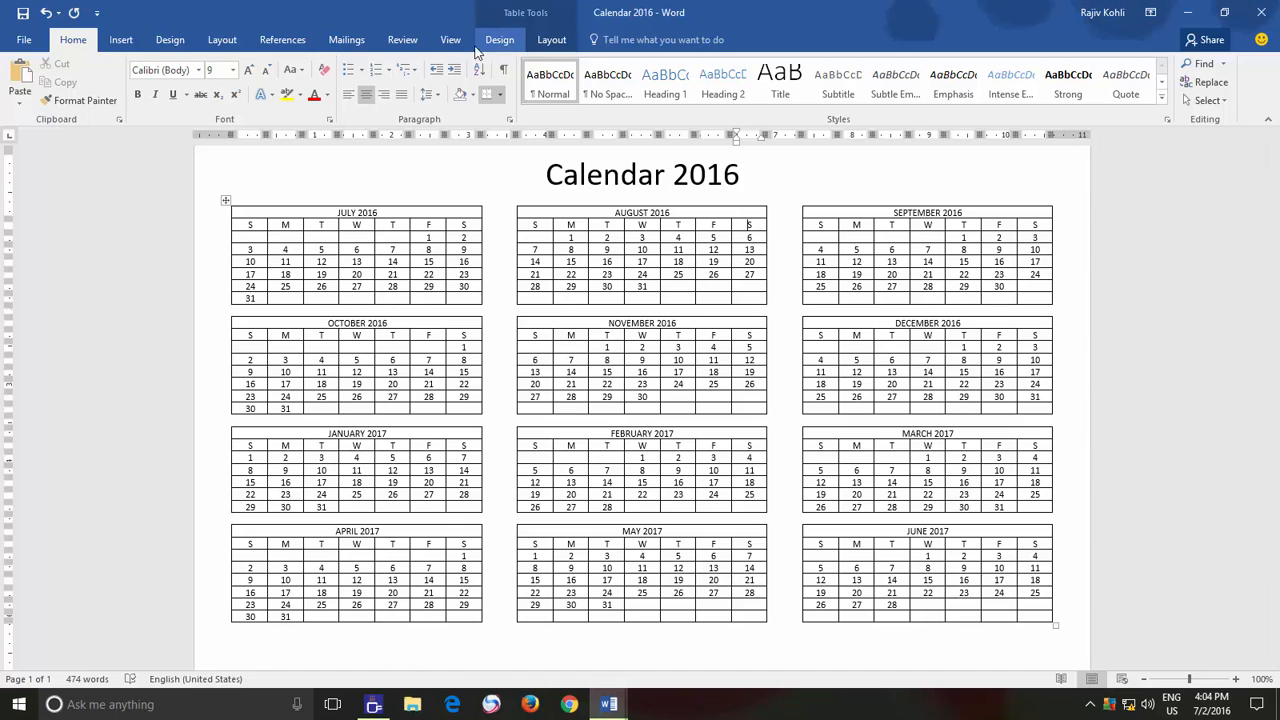
left_click(551, 40)
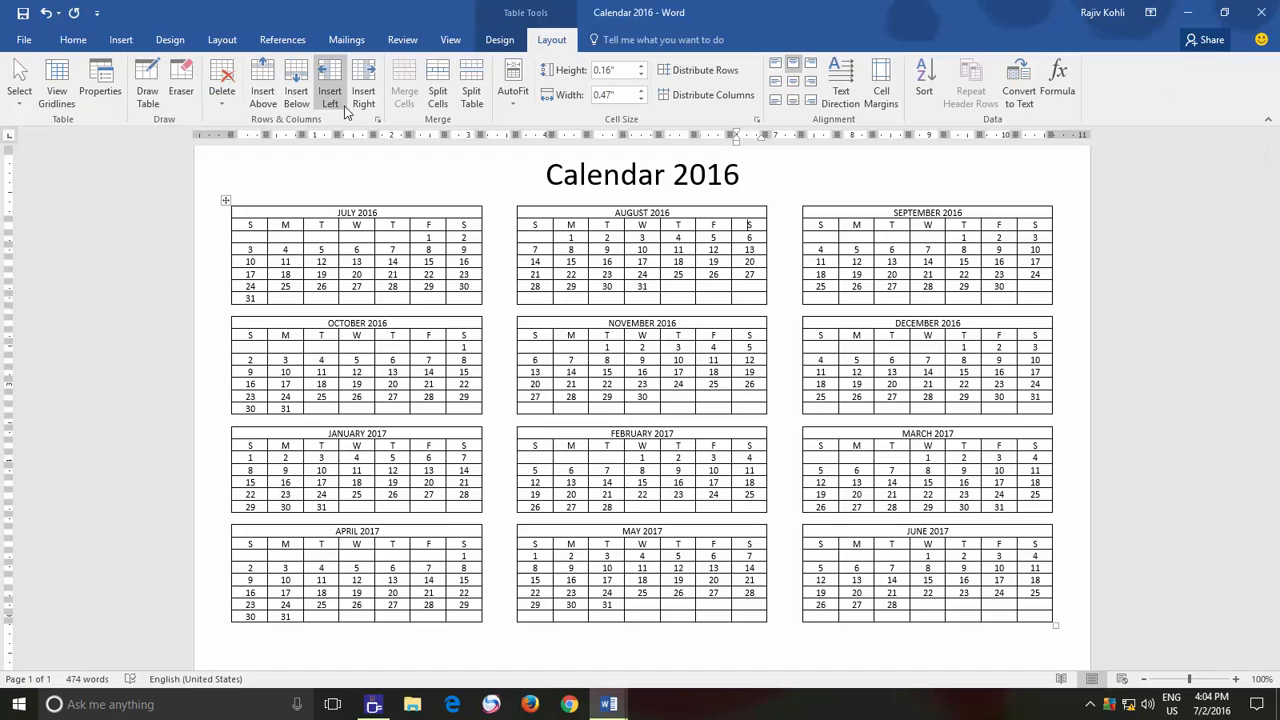
left_click(372, 90)
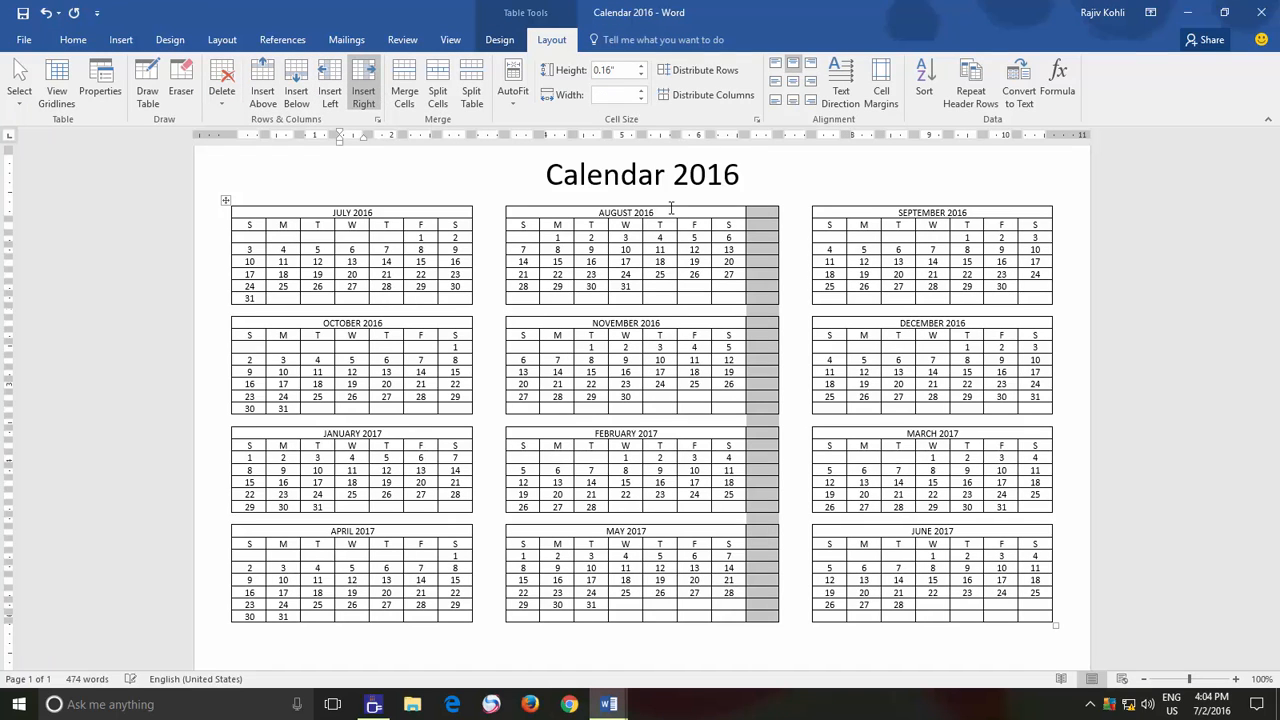
left_click(765, 229)
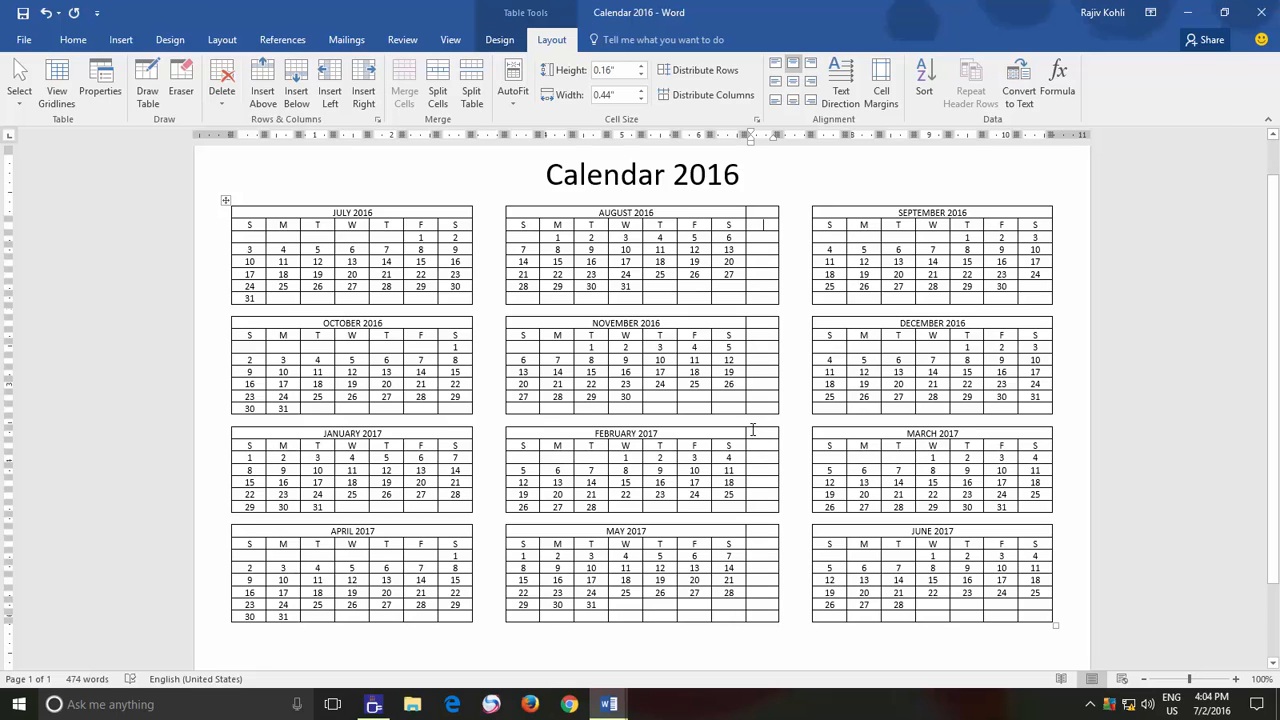
left_click(44, 16)
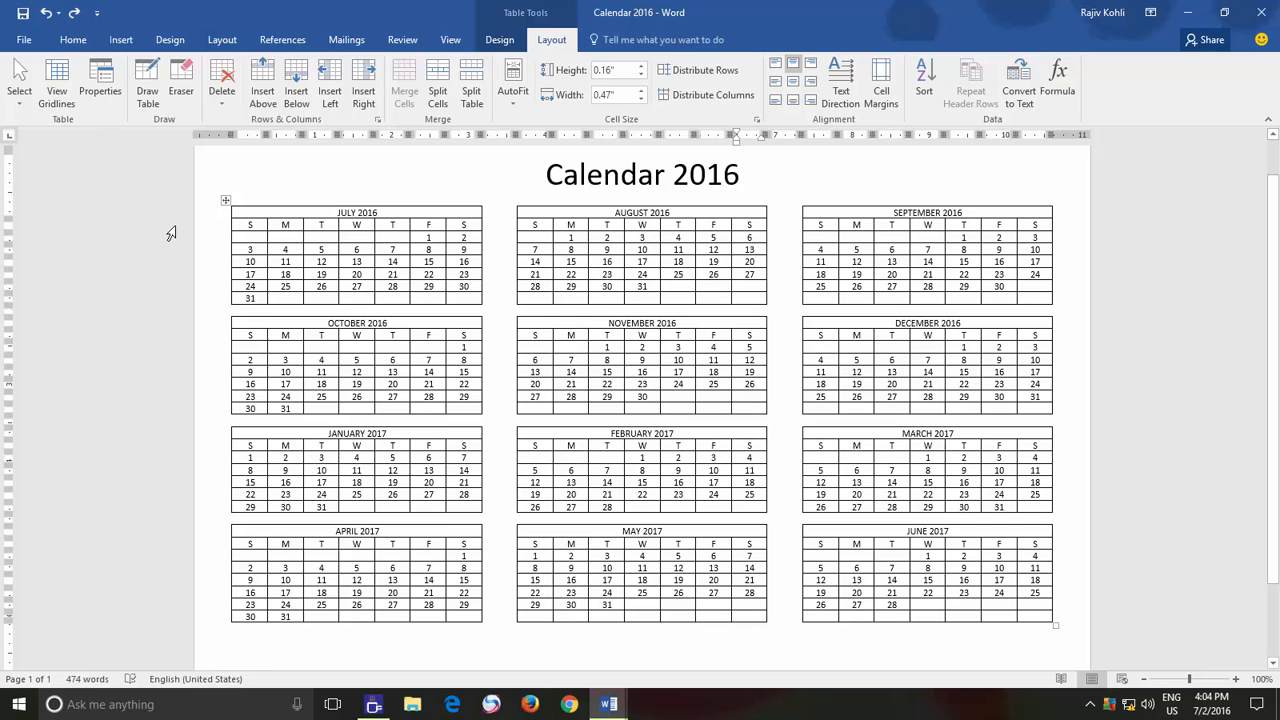
- Create a blank document, insert a table of 7 columns and 8 rows, and narrow it to about 2.5 inches wide
mouse_move(214, 238)
key("ctrl+n")
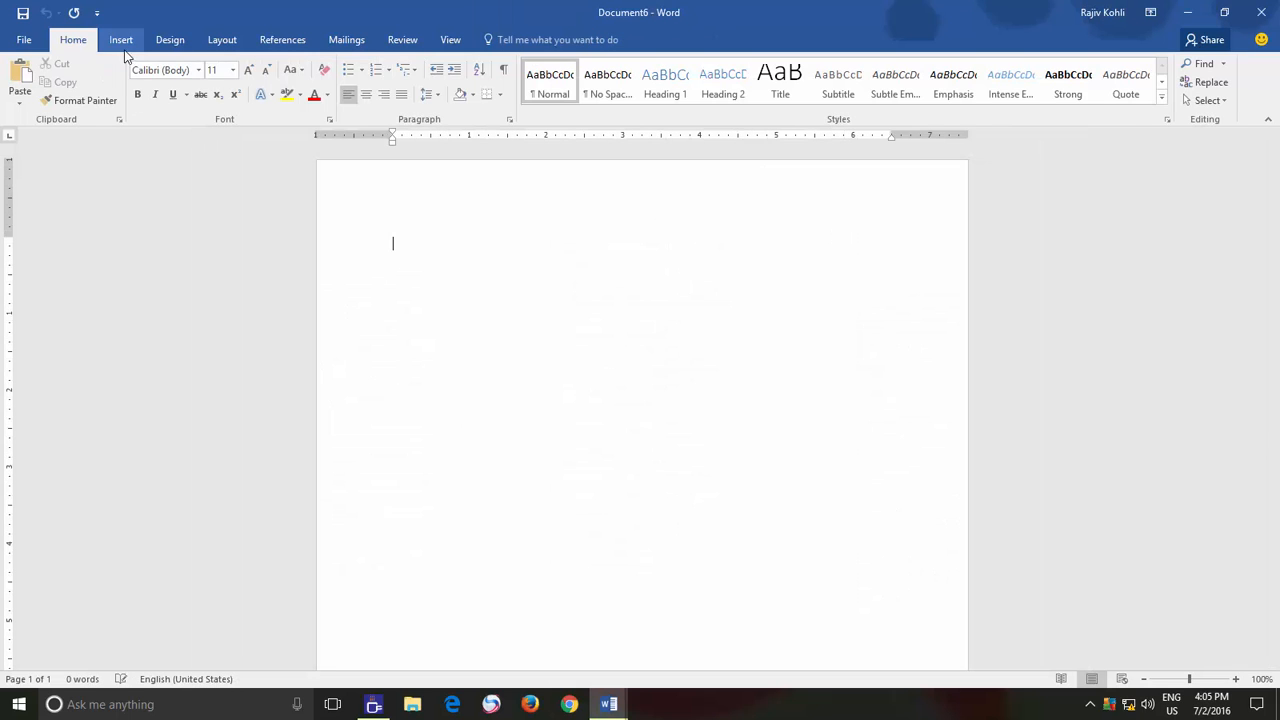
left_click(121, 41)
left_click(131, 95)
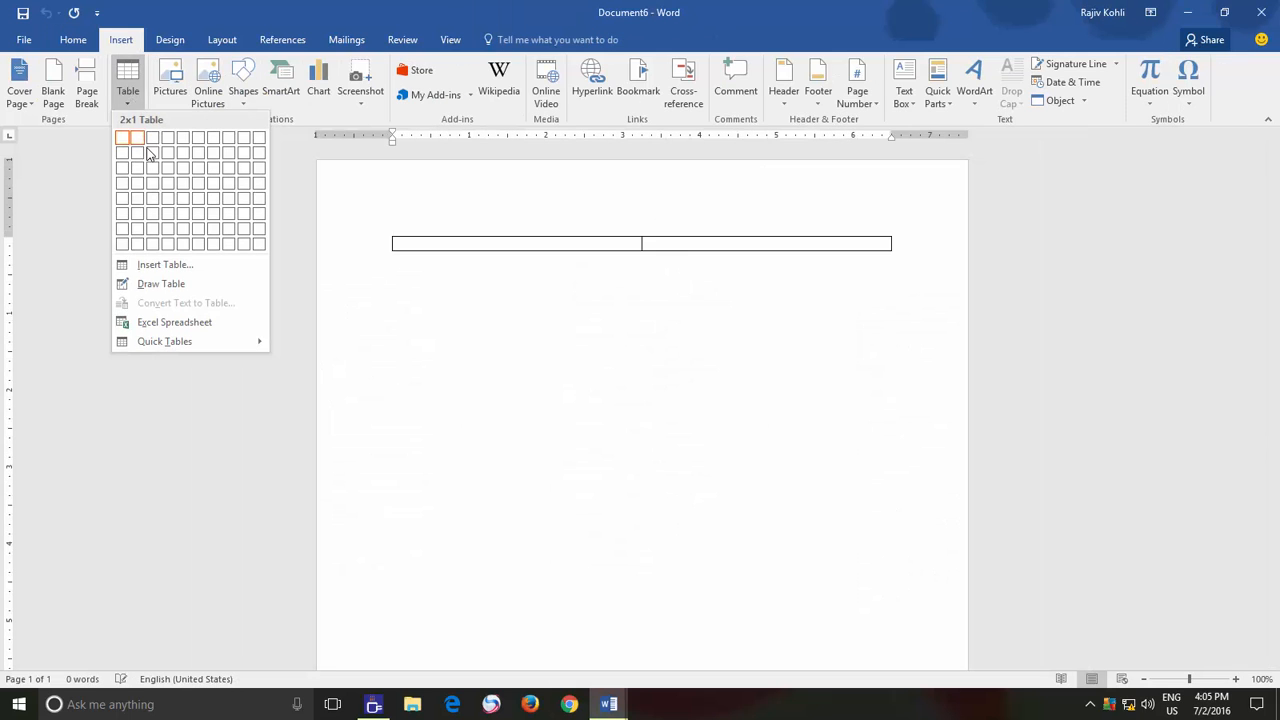
left_click(213, 244)
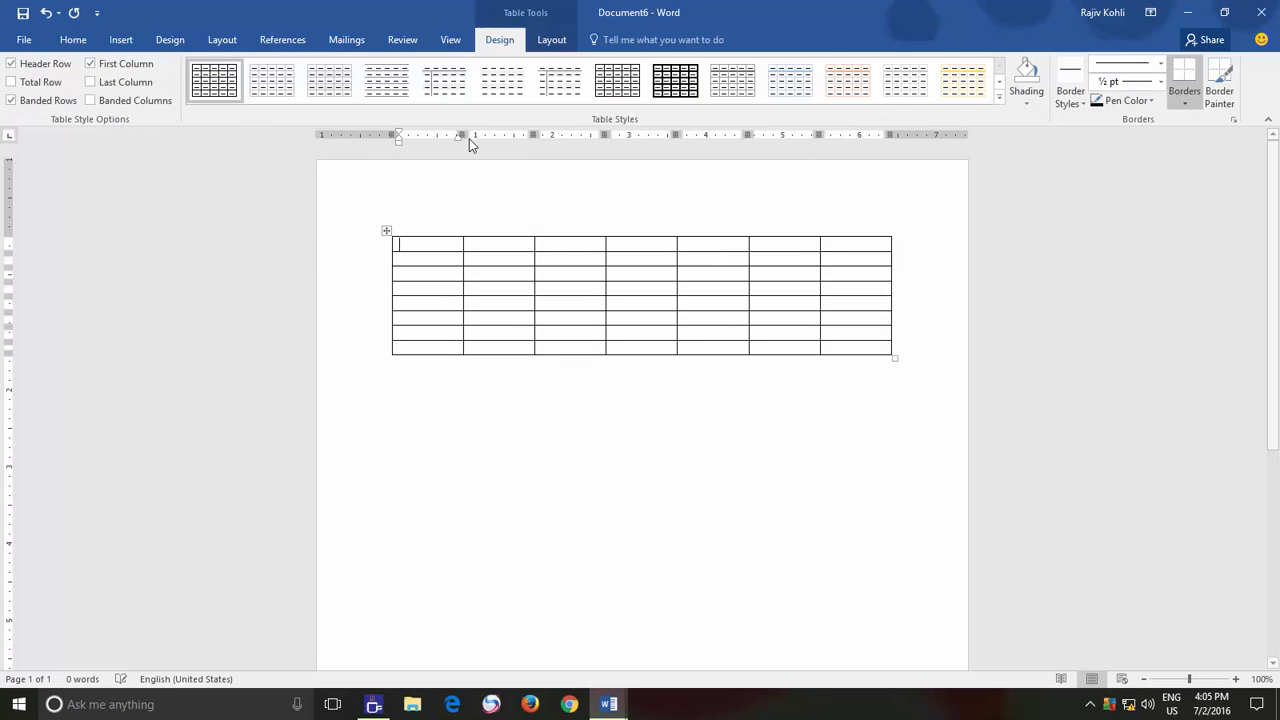
mouse_move(461, 134)
left_mouse_down()
mouse_move(423, 135)
mouse_move(589, 135)
left_mouse_up()
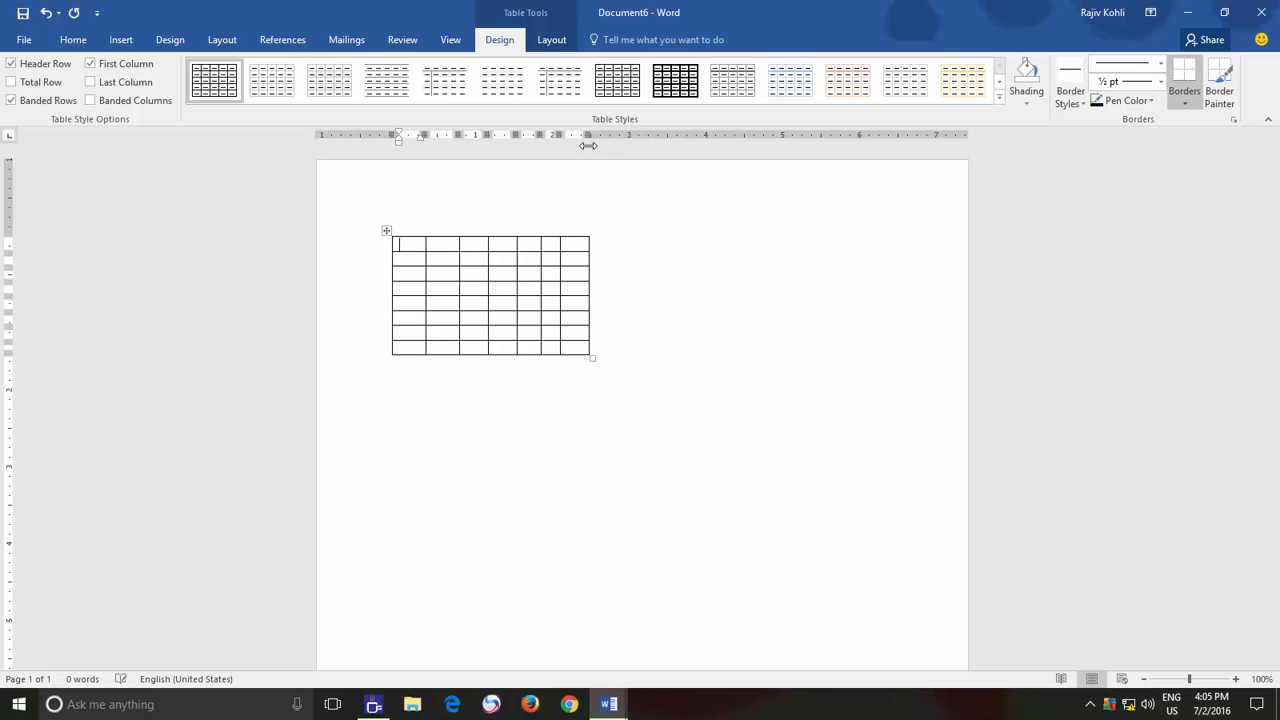
- Check which table insertion options are available beside the narrowed table
left_click(630, 245)
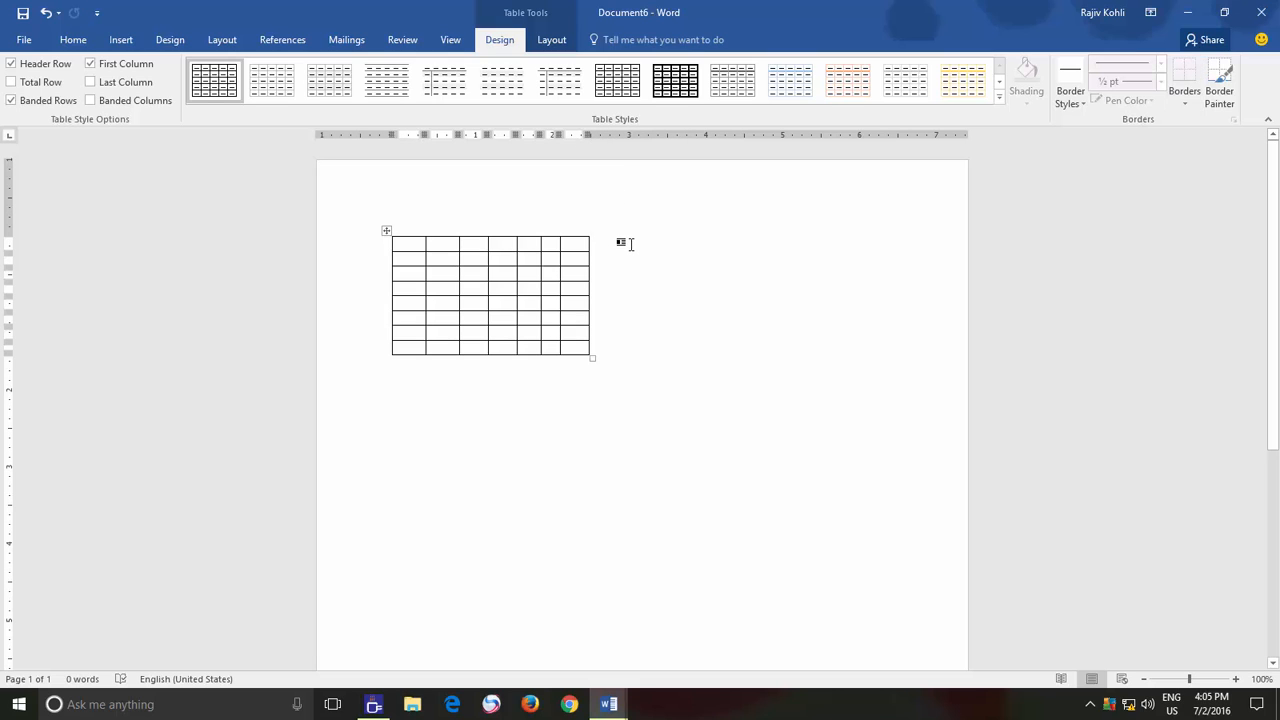
left_click(121, 39)
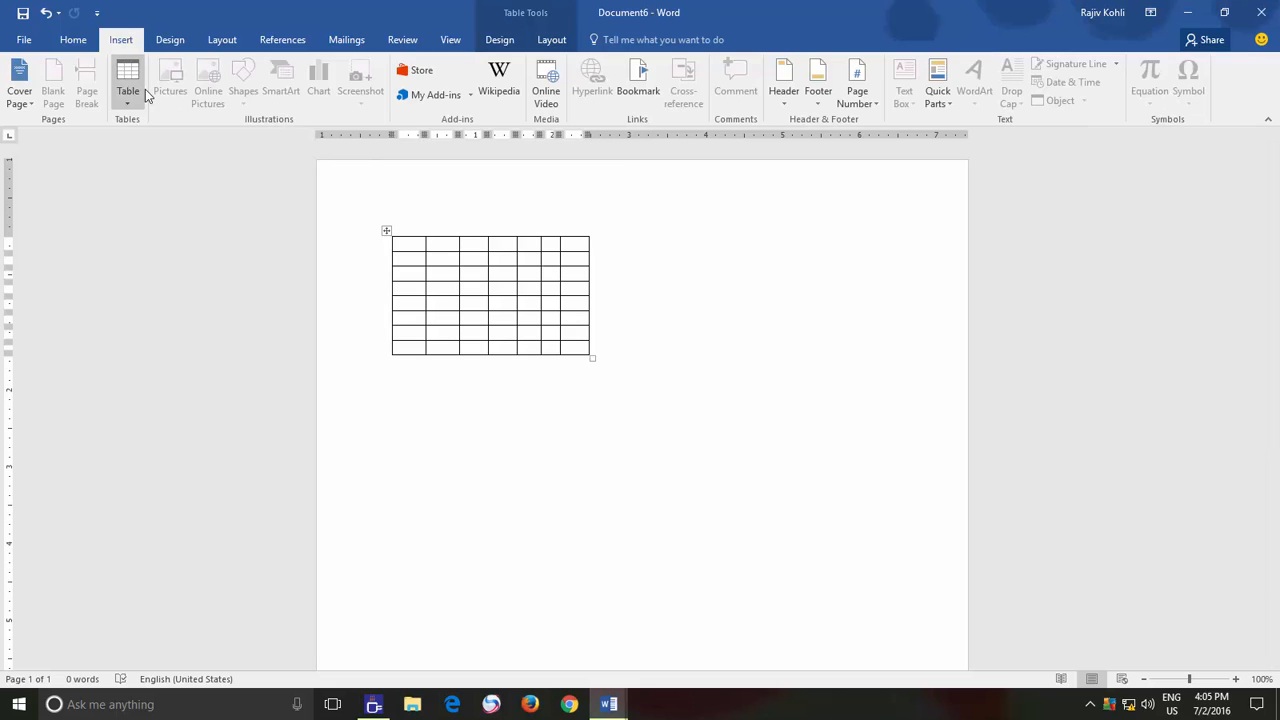
left_click(128, 90)
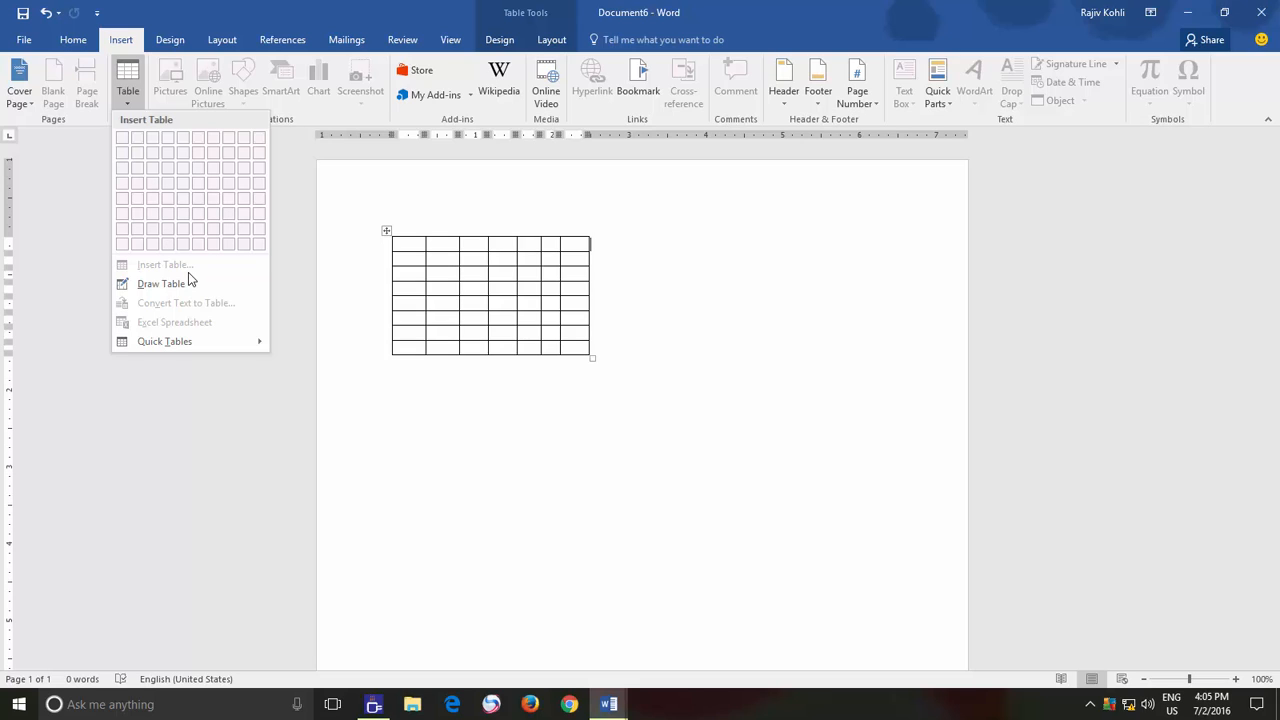
left_click(631, 260)
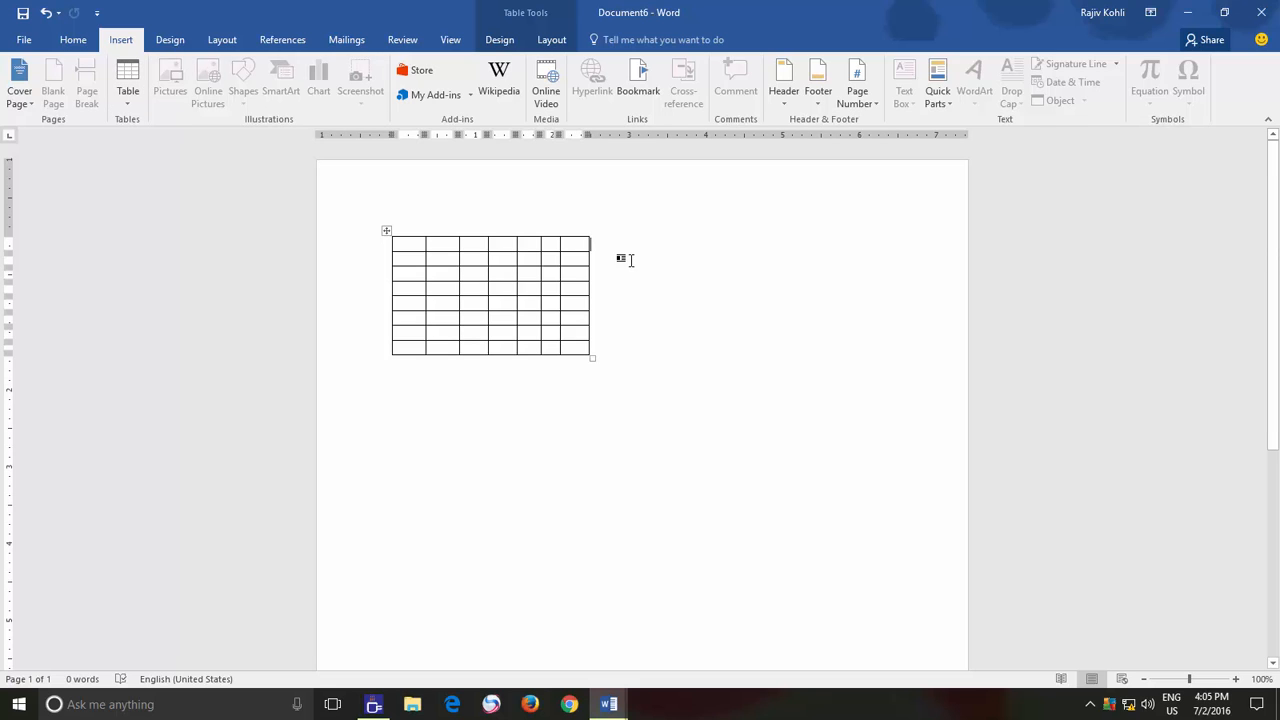
- Switch to Calendar 2016 and use the table gridlines to examine the borderless column and row separating the months, leaving gridlines hidden
left_click(609, 704)
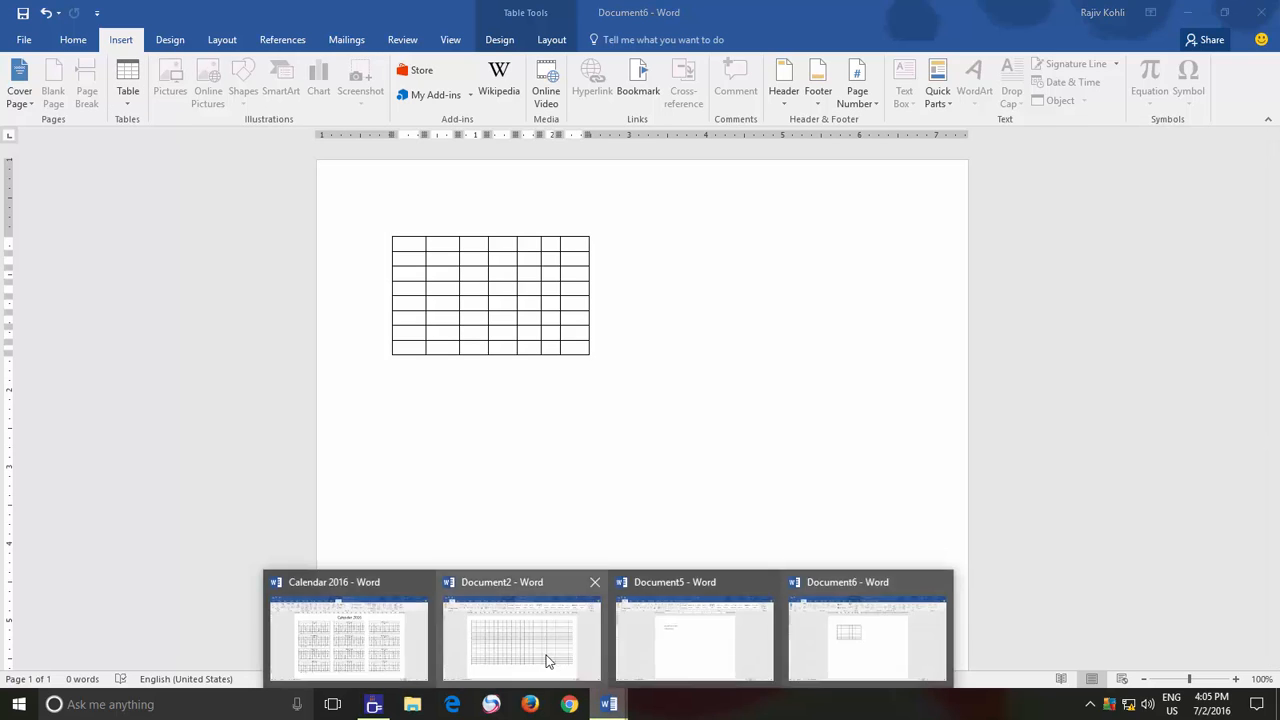
left_click(400, 644)
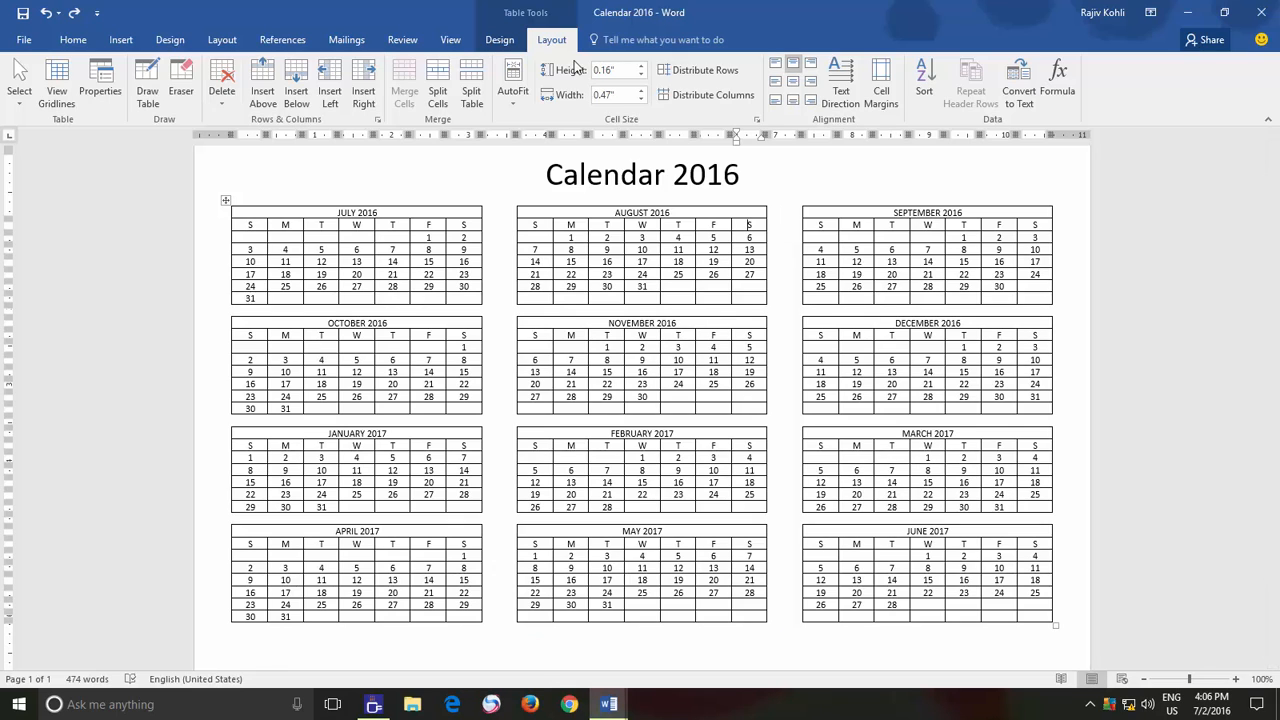
left_click(48, 98)
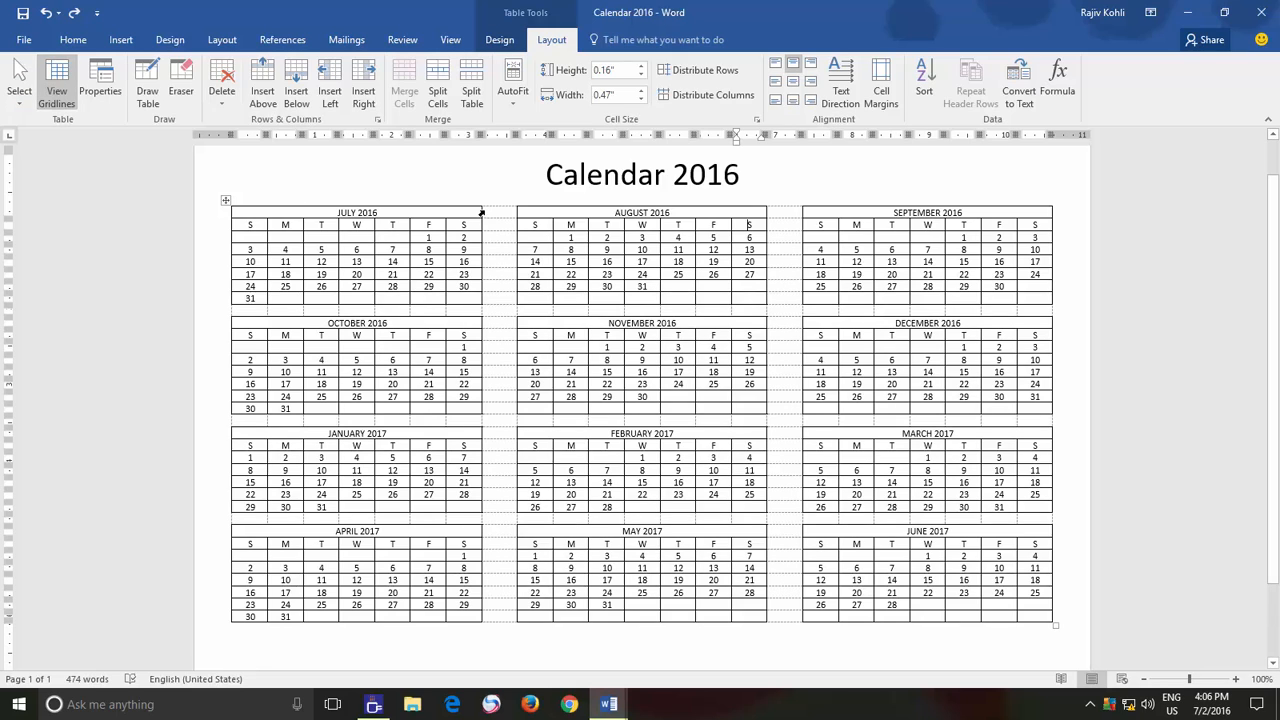
left_click_drag(492, 210, 496, 300)
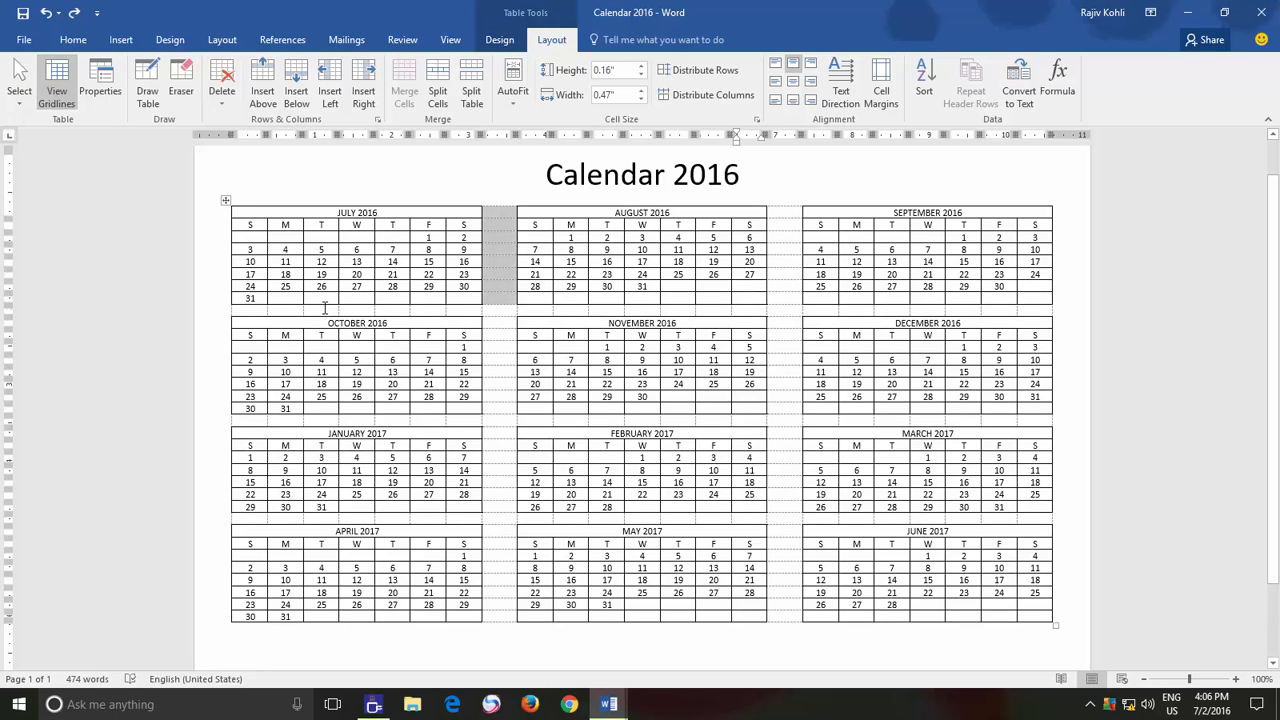
left_click_drag(249, 310, 1045, 310)
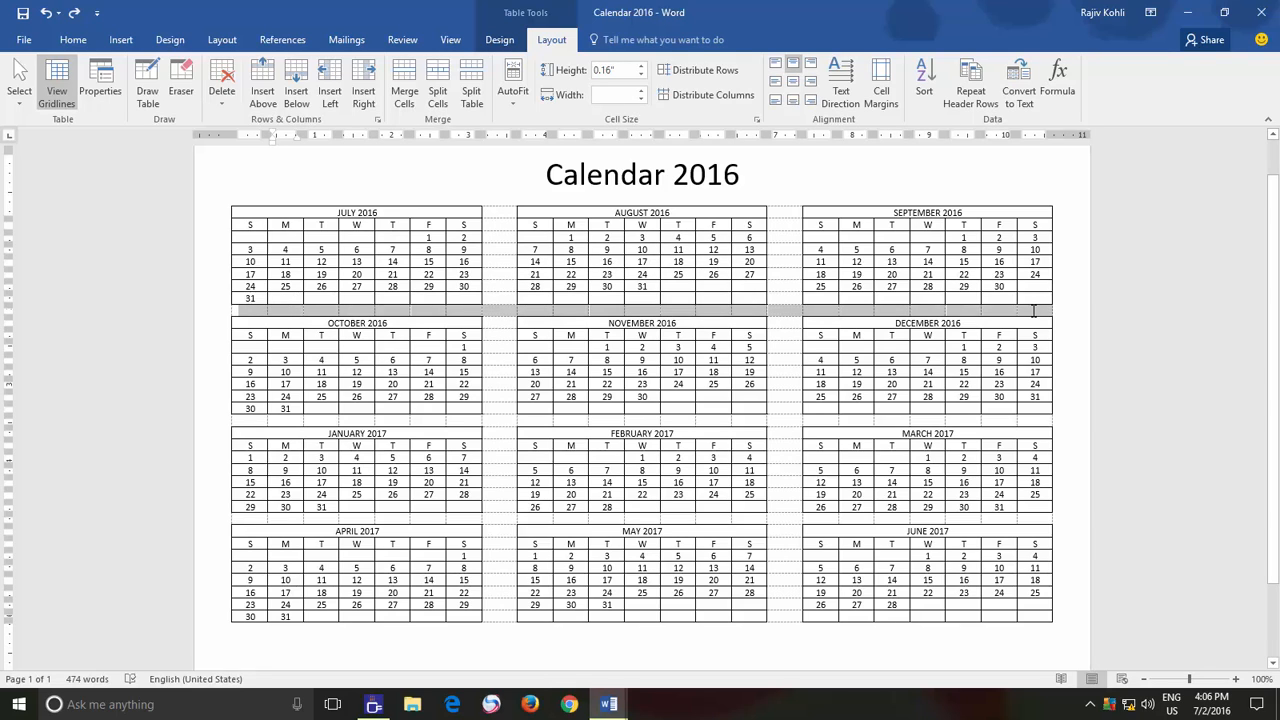
left_click(783, 212)
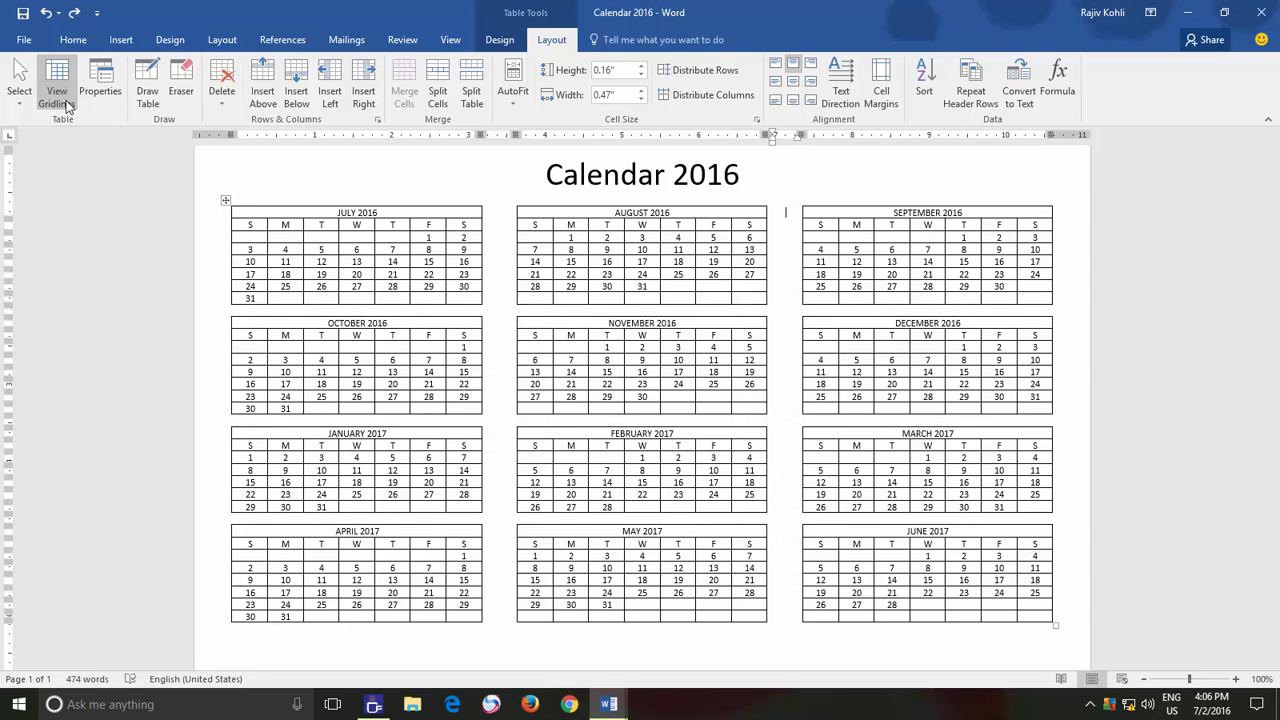
left_click(66, 106)
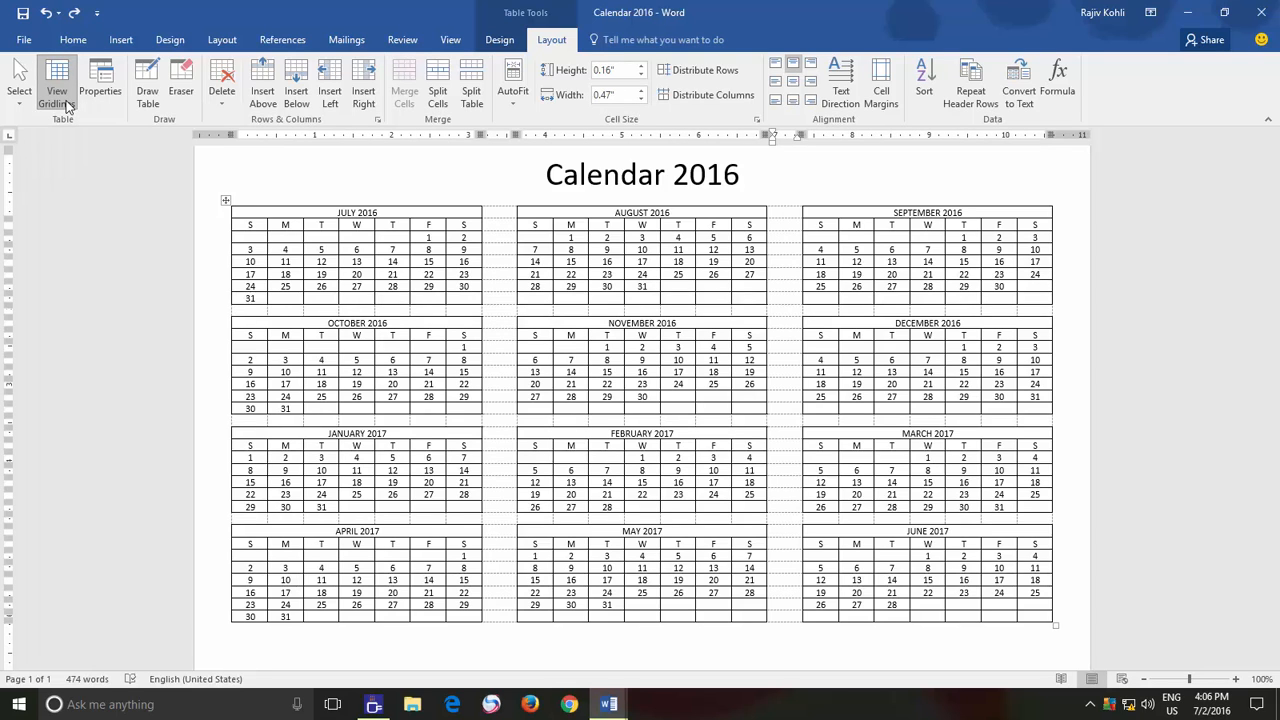
left_click(66, 106)
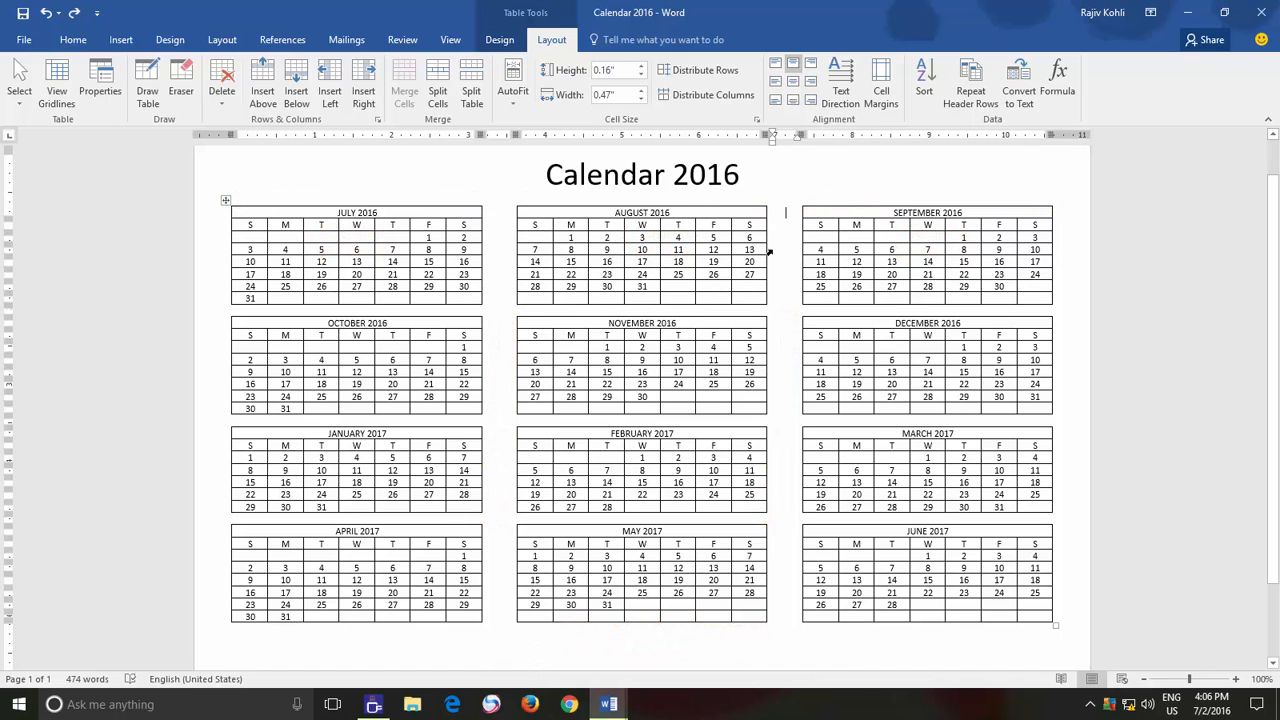
- Select the borderless separator columns beside August 2016 and undo the accidental move of the selected cells
left_click_drag(500, 210, 497, 305)
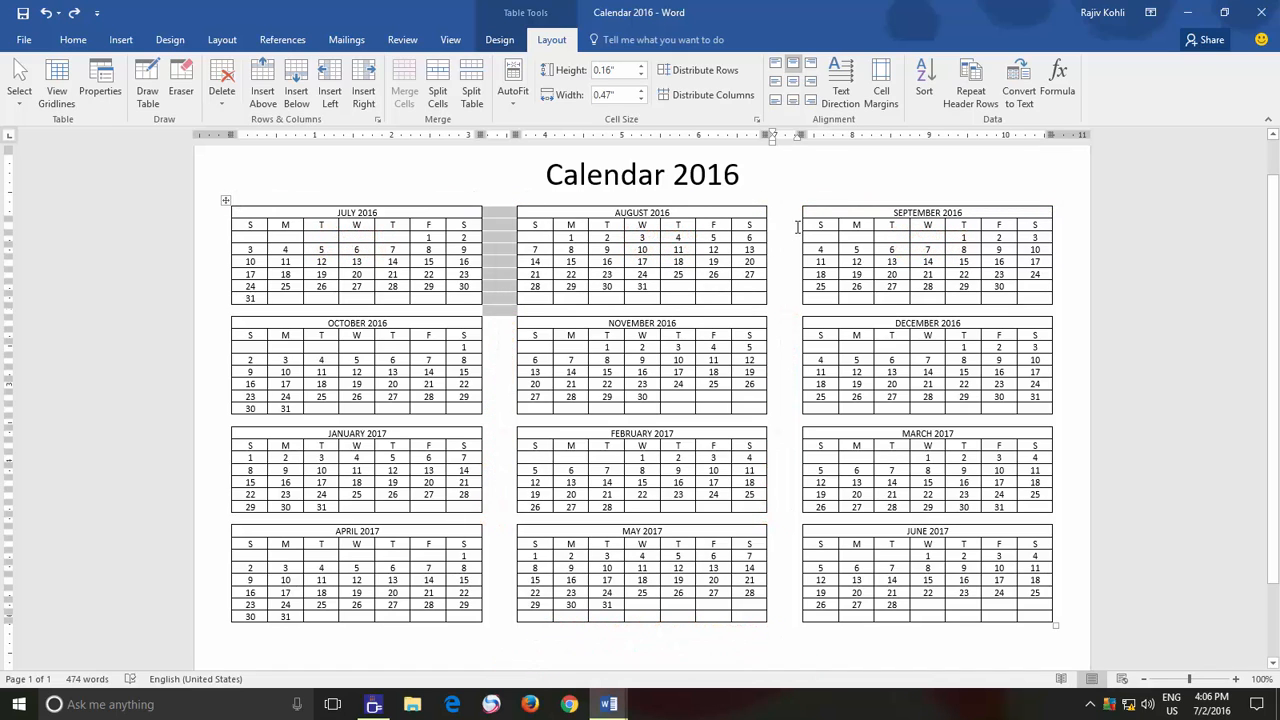
left_click_drag(780, 222, 785, 305)
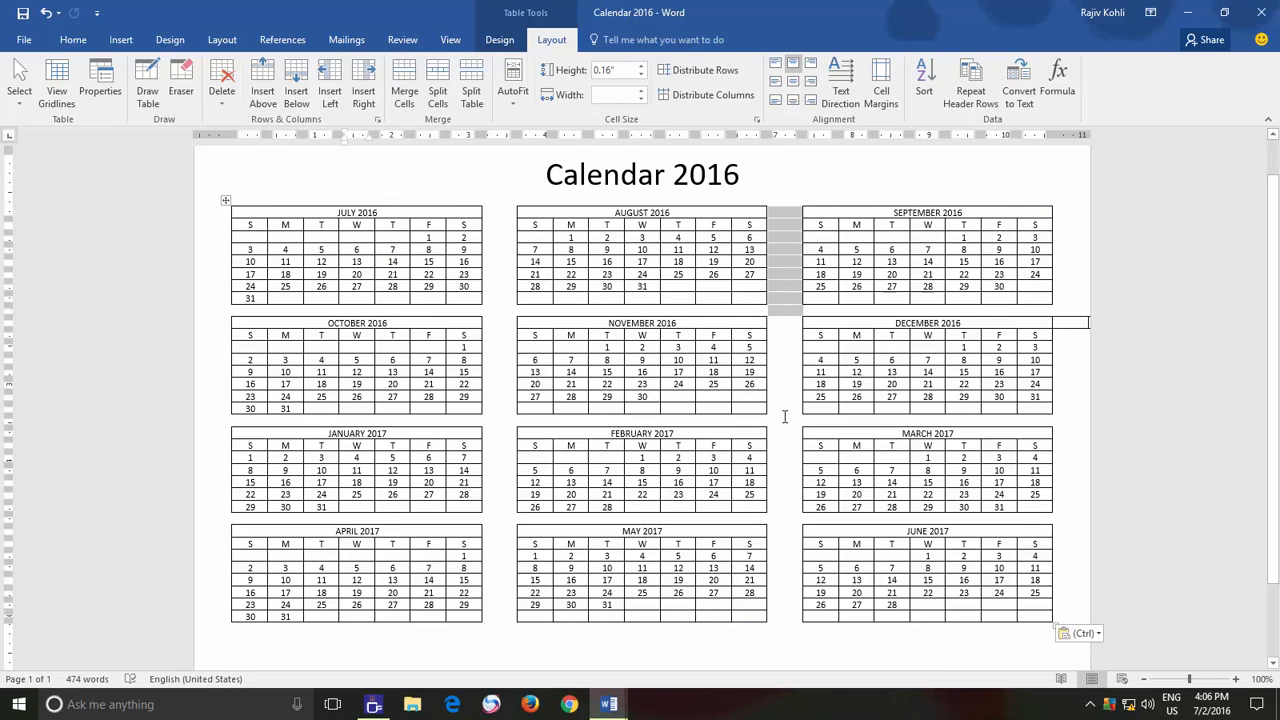
key("ctrl+z")
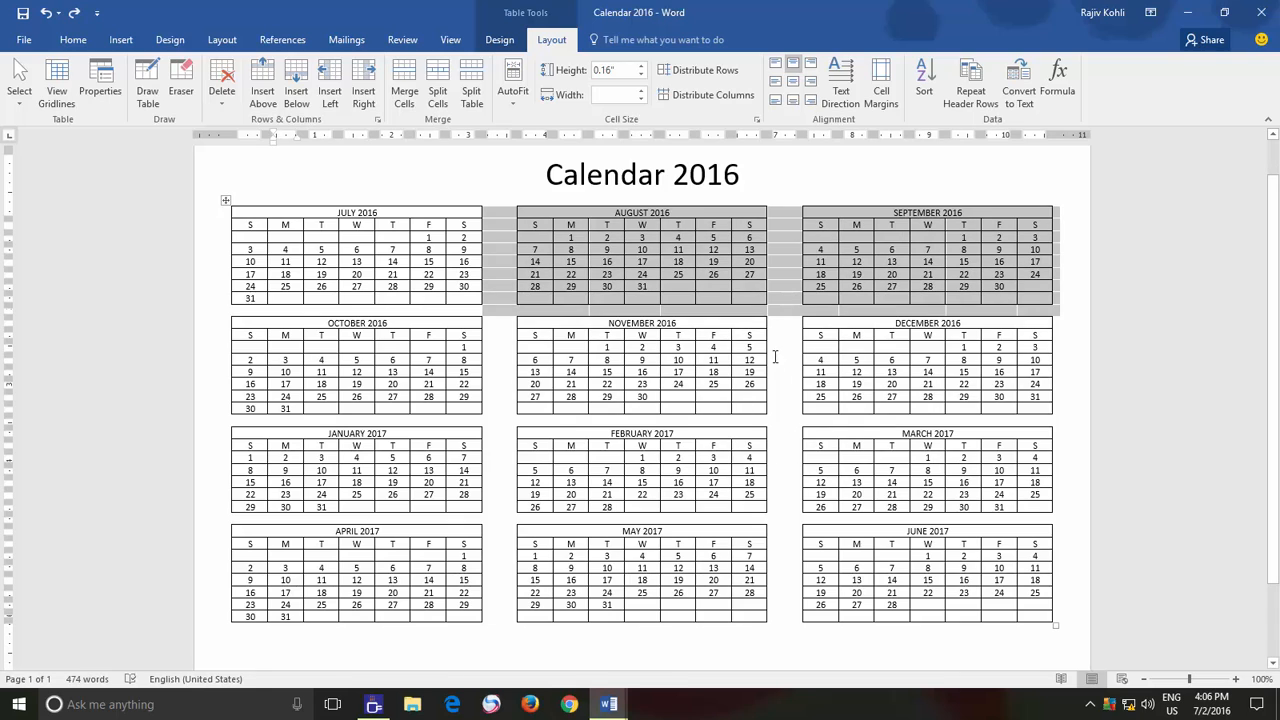
left_click(779, 350)
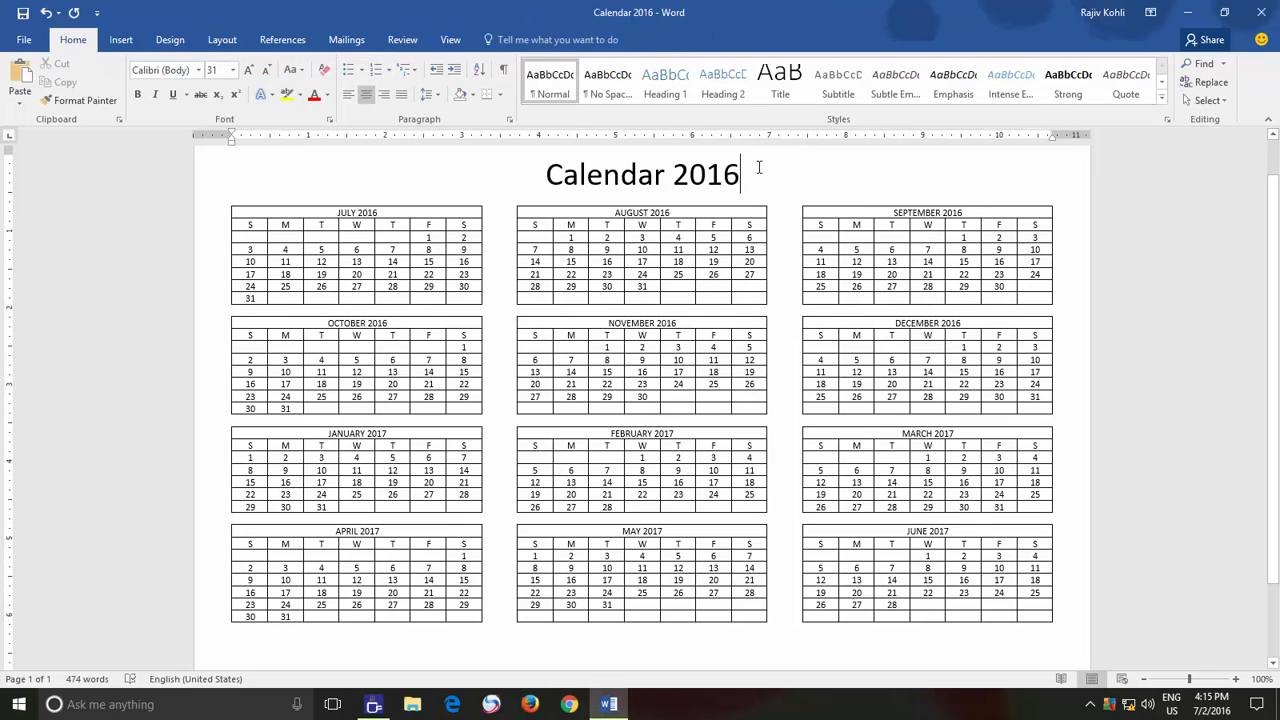
- Create a blank document with landscape orientation and narrow margins, and set its font size to 8
key("ctrl+n")
left_click(221, 40)
left_click(90, 87)
left_click(105, 163)
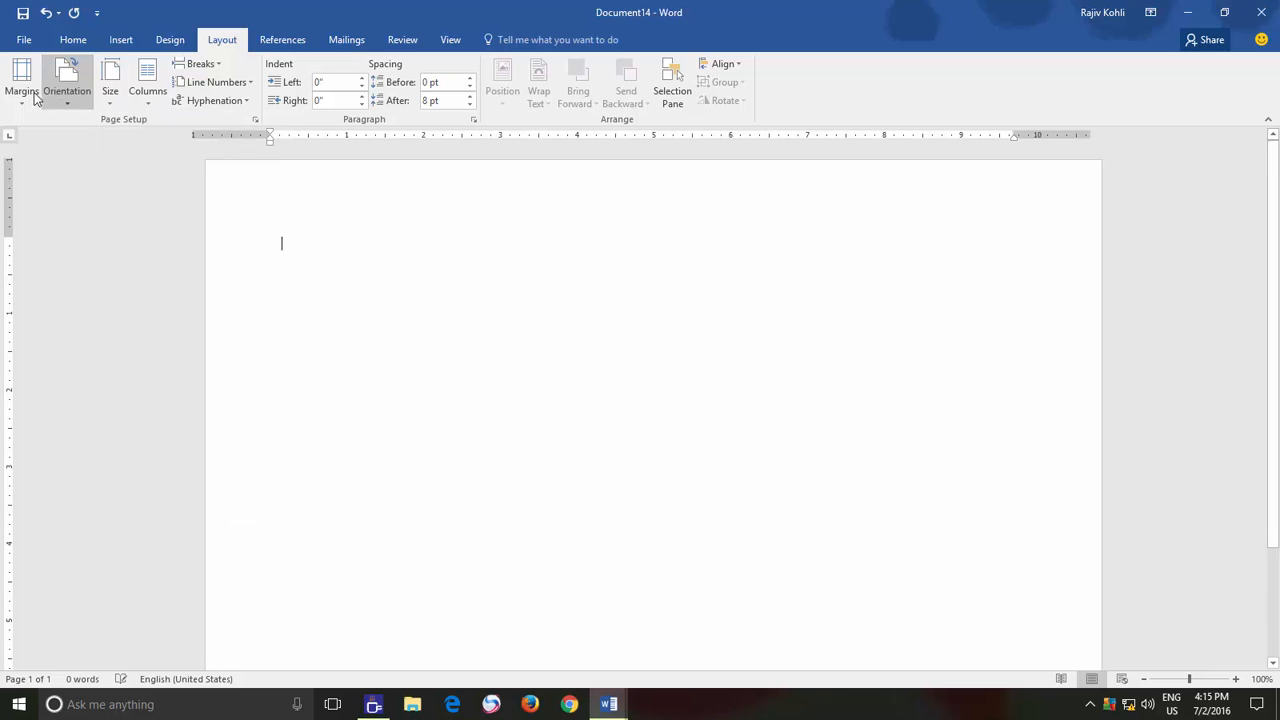
left_click(21, 80)
left_click(42, 258)
left_click(73, 40)
left_click(218, 70)
- Insert a table with 23 columns and 7 rows
left_click(121, 40)
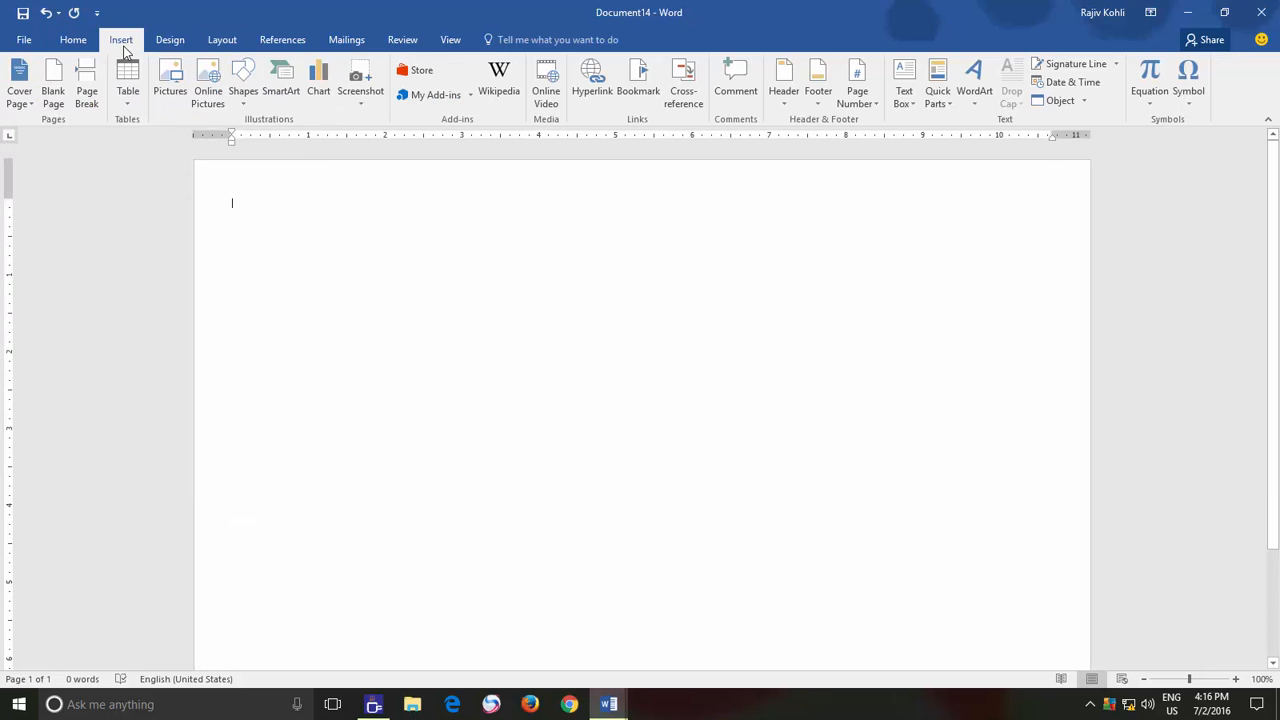
left_click(120, 103)
left_click(137, 283)
type("23")
double_click(694, 297)
type("8")
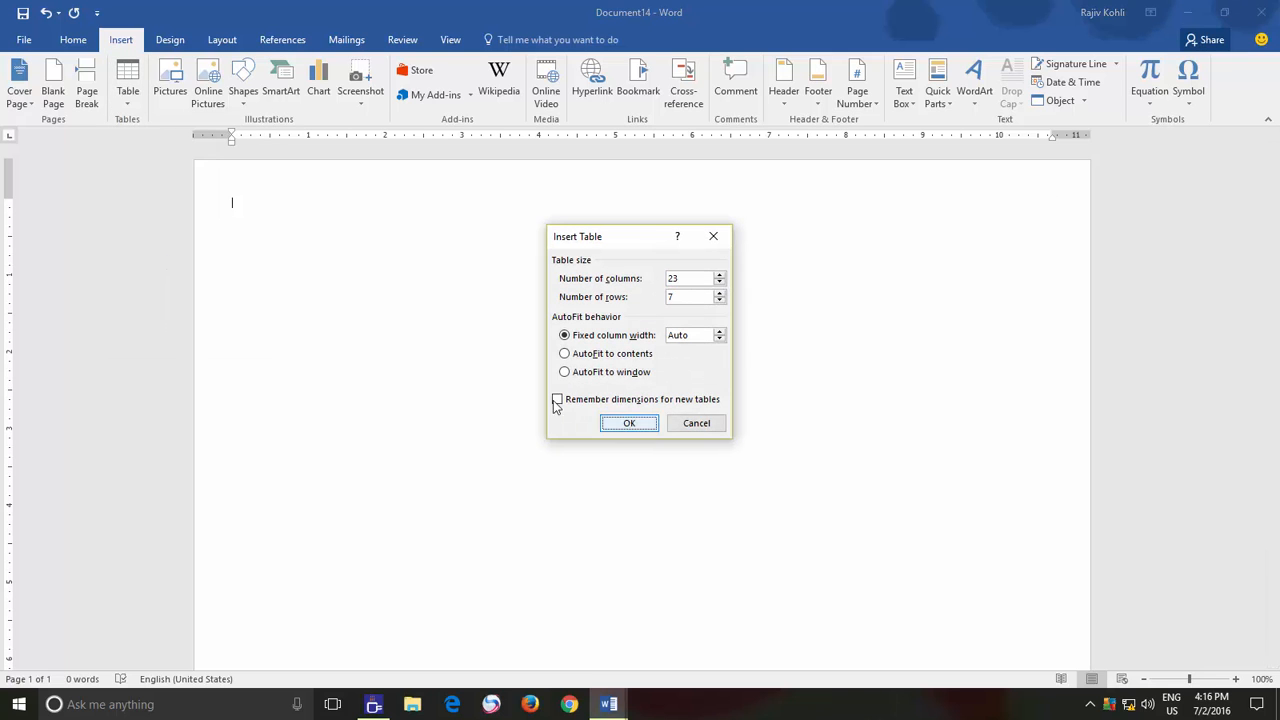
key("Return")
- Merge the first seven cells of the table's top row and enter the heading JULY 2017 in the merged cell
left_click_drag(240, 204, 269, 209)
right_click(269, 209)
left_click(323, 318)
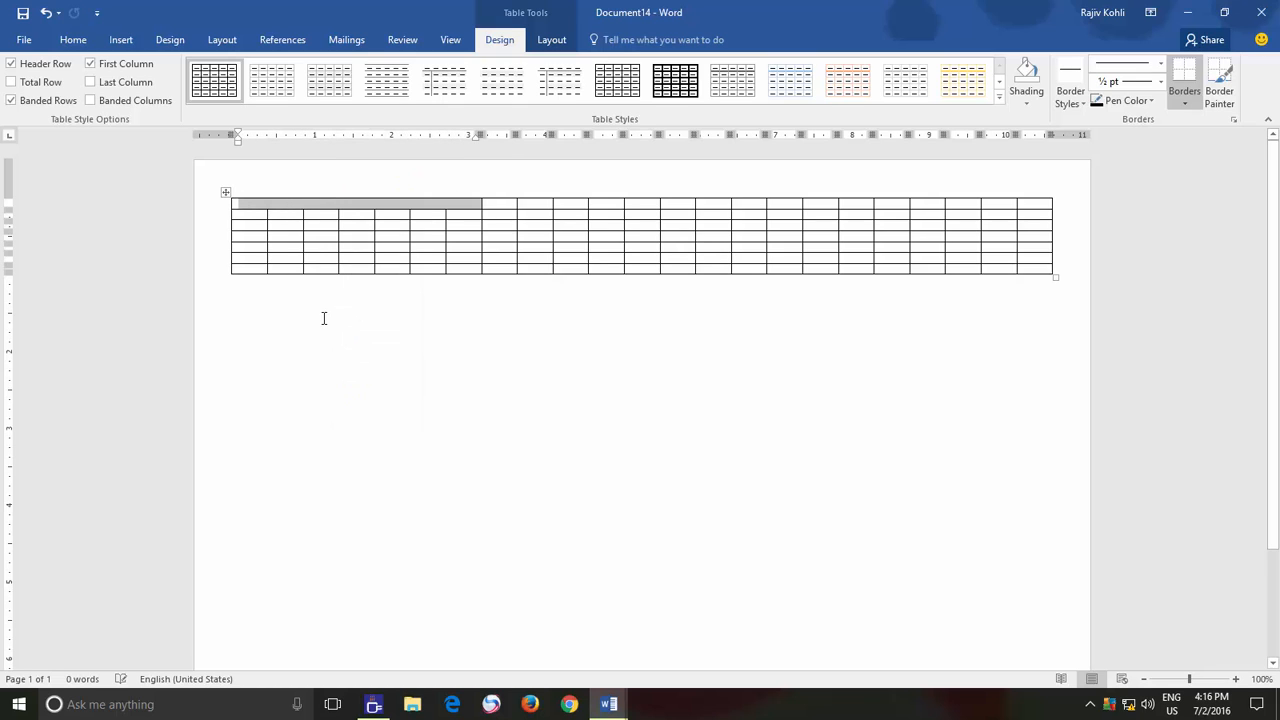
type("JULY 2017")
- Enter the weekday initials S, M, T, W, T, F, S across the seven cells below the JULY 2017 heading
key("Down")
key("Left")
type("S")
key("Tab")
type("M\tT\tW\tT\tF\tS")
- Enter dates 1 and 2 under Friday and Saturday in the first July week row
key("Down")
key("Left")
key("Left")
key("Left")
key("Right")
key("Right")
type("1")
key("Tab")
type("2")
- Fill the second July week row with the dates 3 to 9, from Sunday to Saturday
key("Down")
key("Left")
key("Left")
key("Left")
key("Left")
key("Left")
key("Left")
type("3\t4\t")
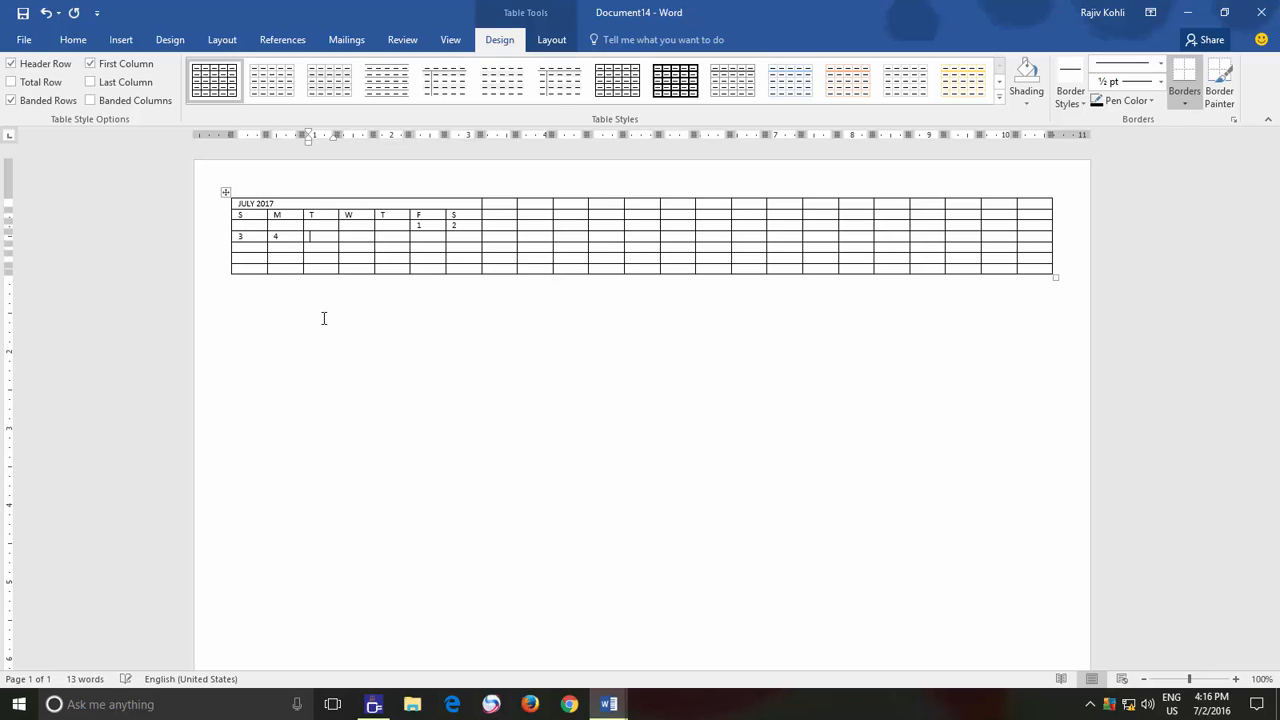
type("5\t6\t7\t8\t9")
- Fill the third July week row with the dates 10 to 16
key("Down")
key("Left")
key("Left")
key("Left")
key("Left")
key("Left")
key("Left")
type("10\t11\t12\t13\t14\t15\t16")
- Fill the fourth July week row with the dates 17 to 23
key("Down")
key("Left")
key("Left")
key("Left")
key("Left")
key("Left")
key("Left")
type("17\t18\t19\t20\t21\t22")
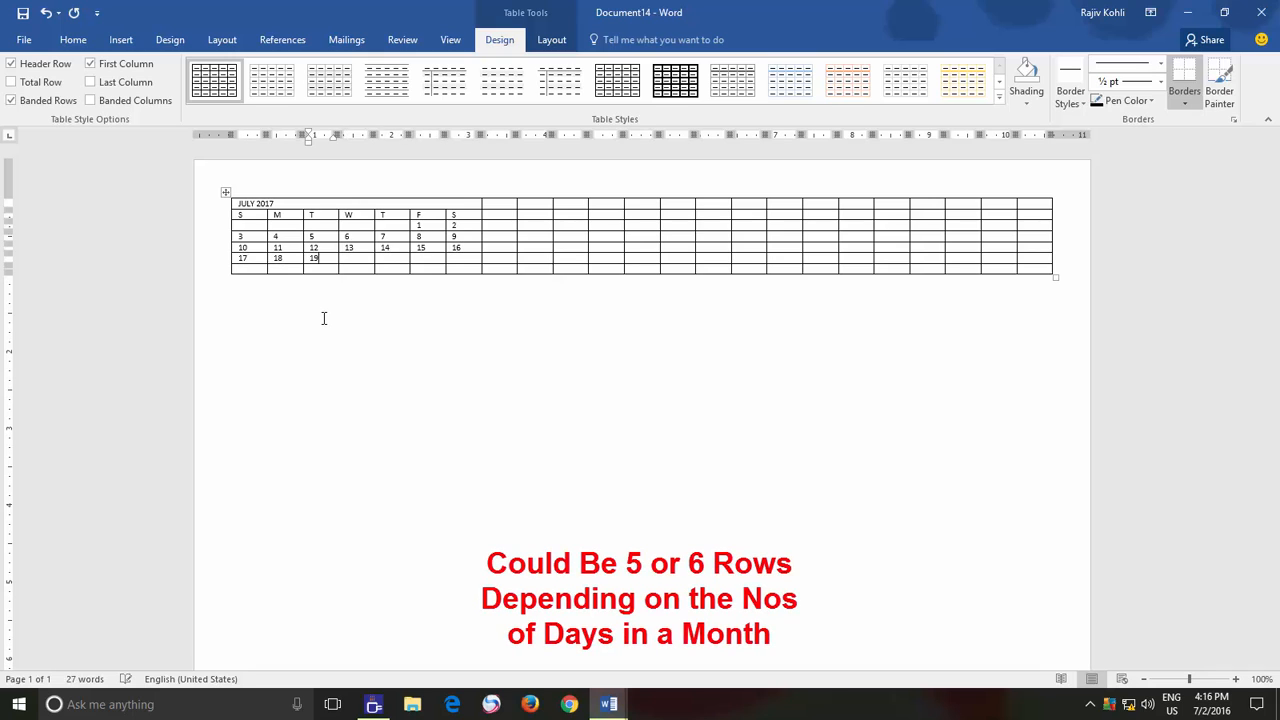
- Fill the last existing row of the July block with the dates 24 to 30
key("Left")
key("Left")
key("Left")
type("24")
key("Tab")
type("25")
key("Tab")
type("26")
key("Tab")
type("27")
key("Tab")
type("28")
key("Tab")
type("29")
key("Tab")
type("30")
- Add a new row at the end of the table and enter 31 in its first cell
key("Tab")
key("Tab")
key("Tab")
key("Tab")
key("Tab")
key("Tab")
key("Tab")
key("Tab")
key("Tab")
key("Tab")
key("Tab")
key("Tab")
key("Tab")
key("Tab")
key("Tab")
key("Tab")
key("Tab")
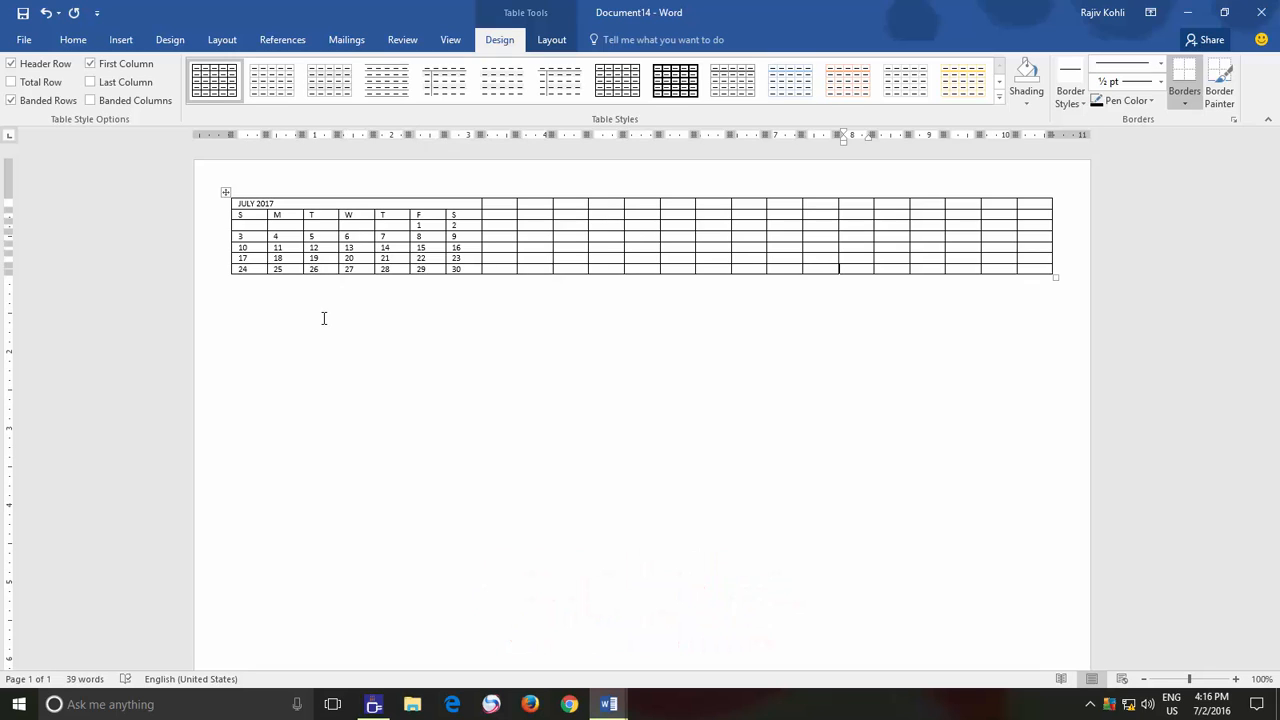
type("31")
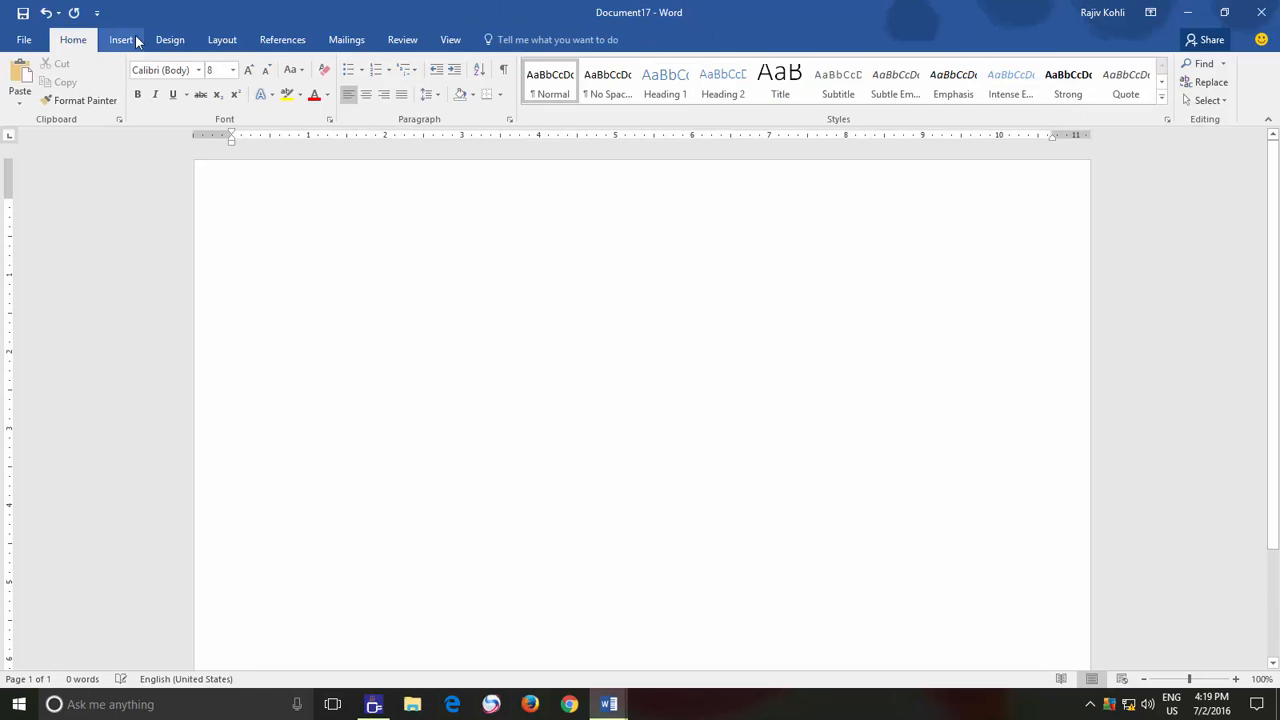
- Insert a table with 23 columns and 31 rows in the blank landscape document
left_click(121, 39)
left_click(127, 85)
left_click(165, 264)
type("23")
key("Tab")
type("31")
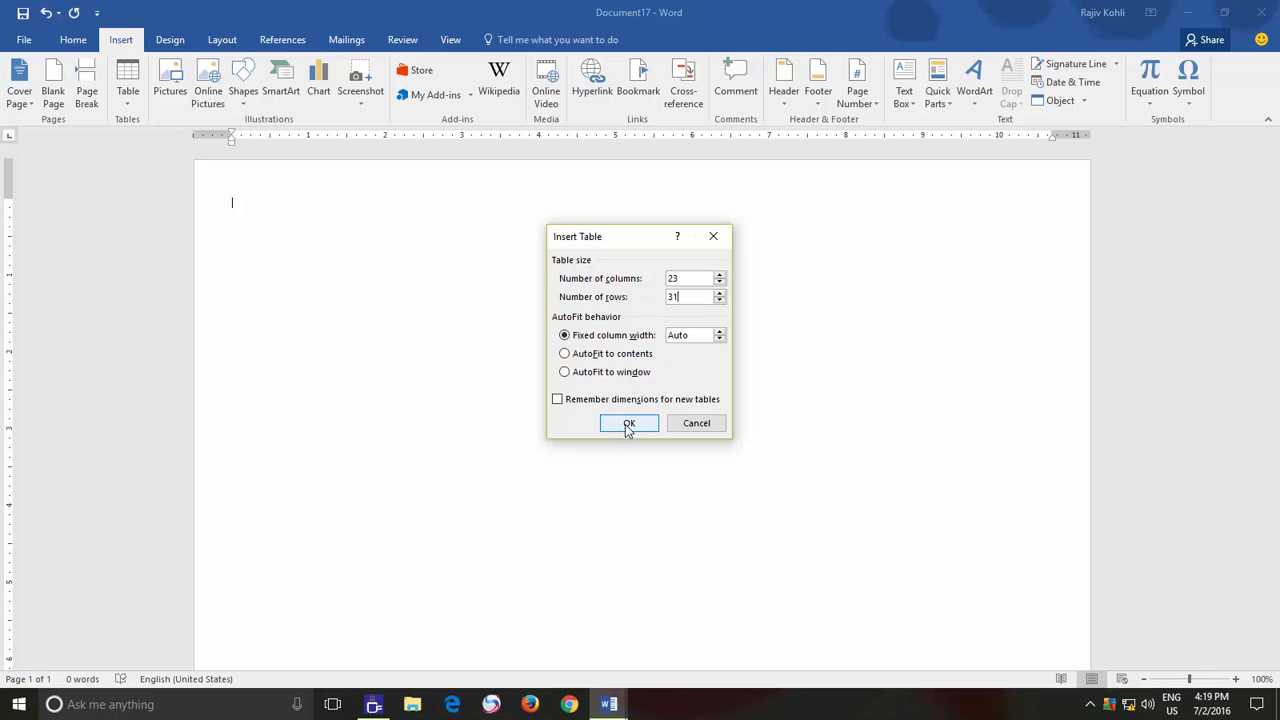
left_click(628, 424)
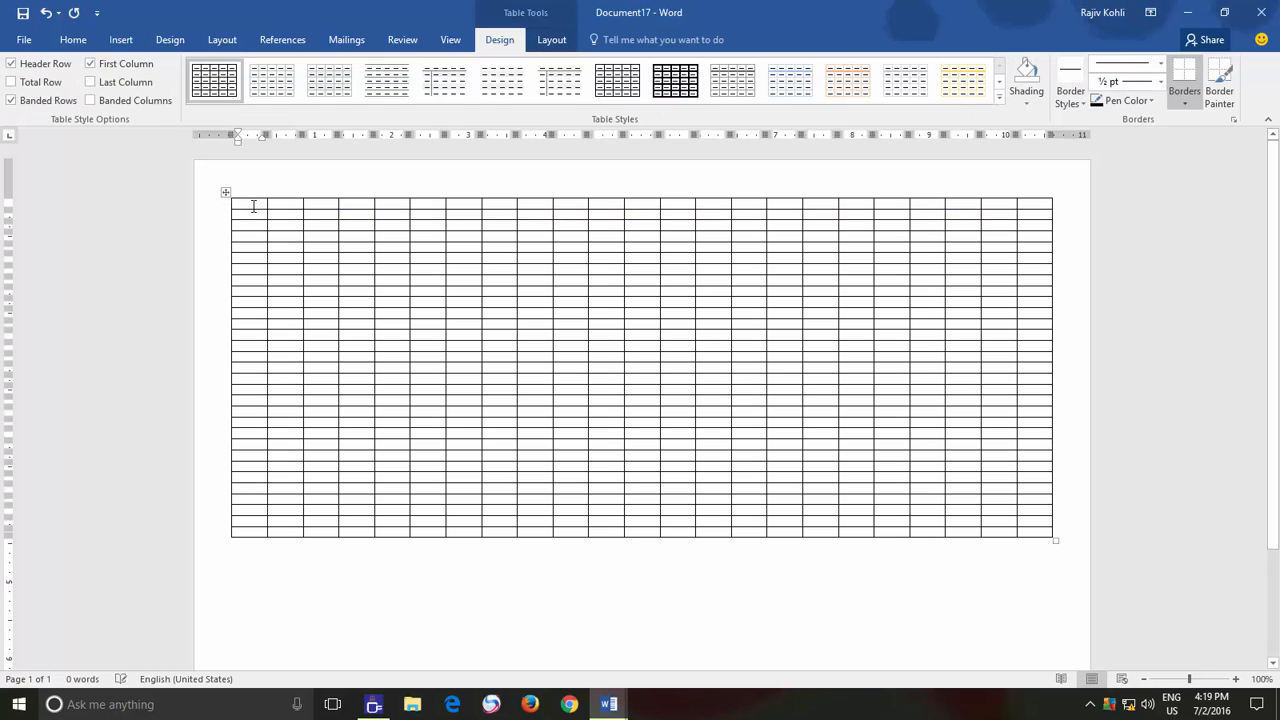
mouse_move(255, 205)
left_mouse_down()
mouse_move(468, 203)
mouse_move(250, 202)
left_mouse_up()
left_click(466, 203)
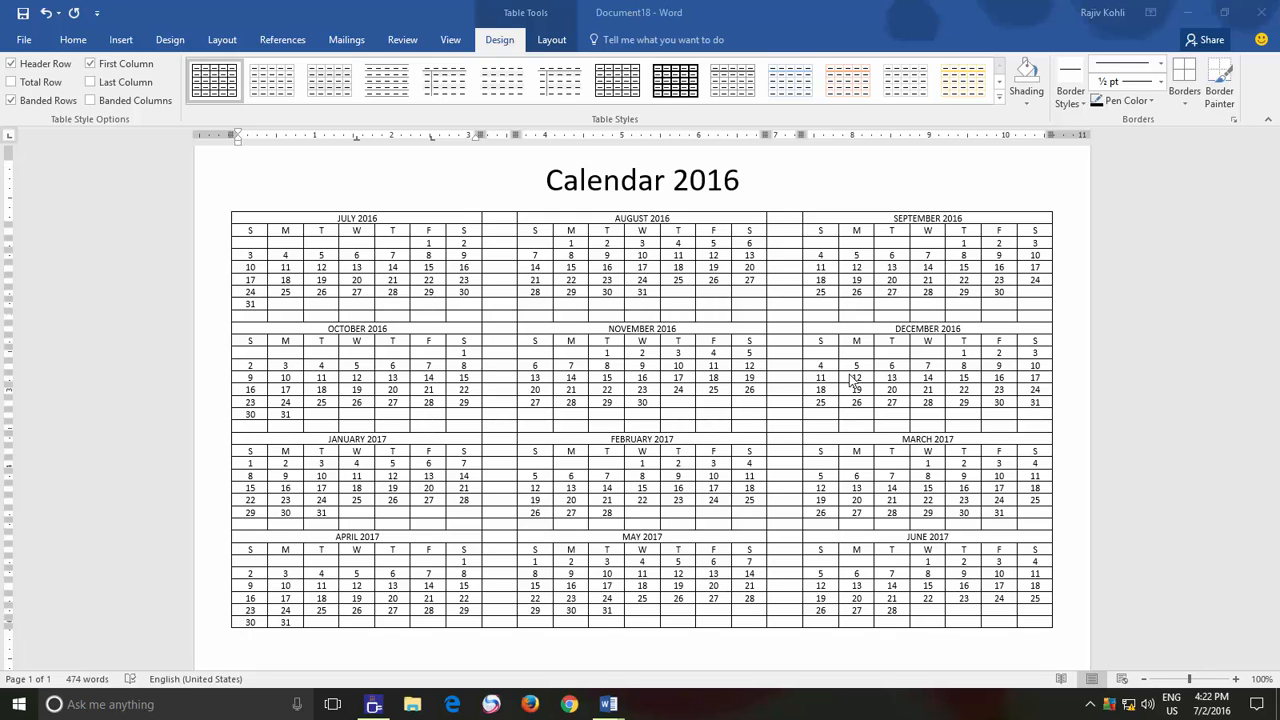
left_click(498, 226)
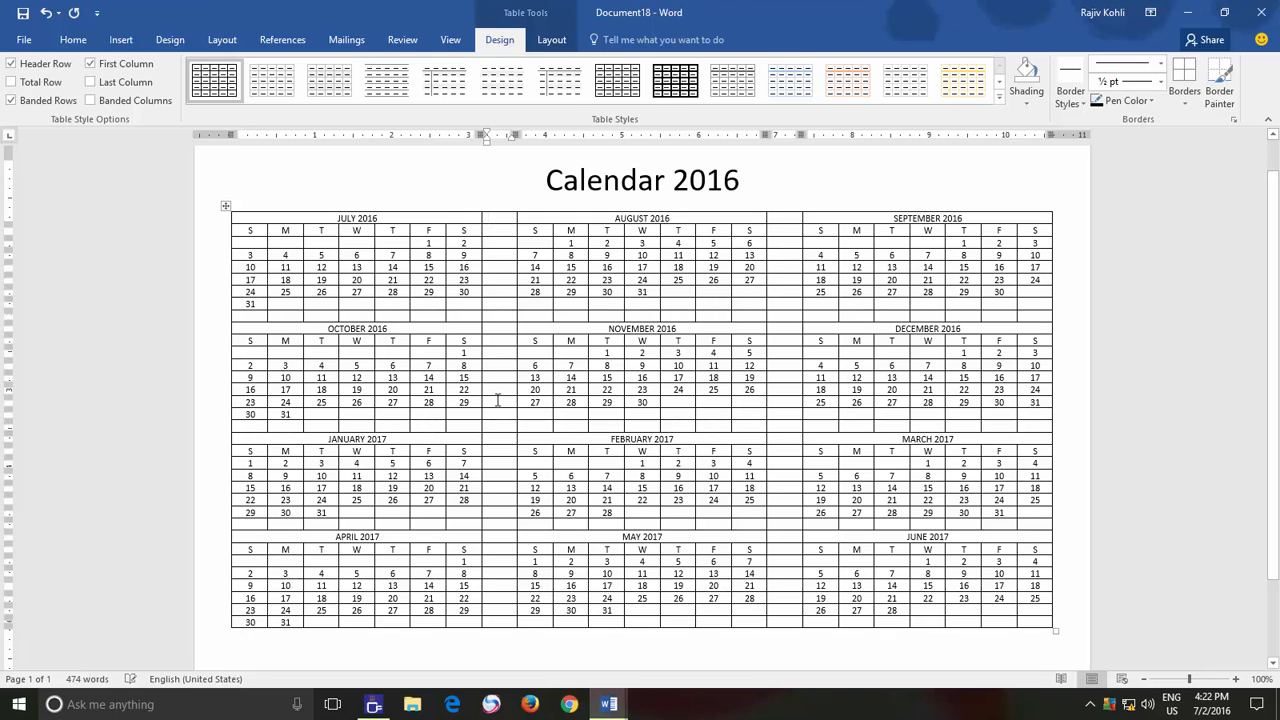
key("ctrl+z")
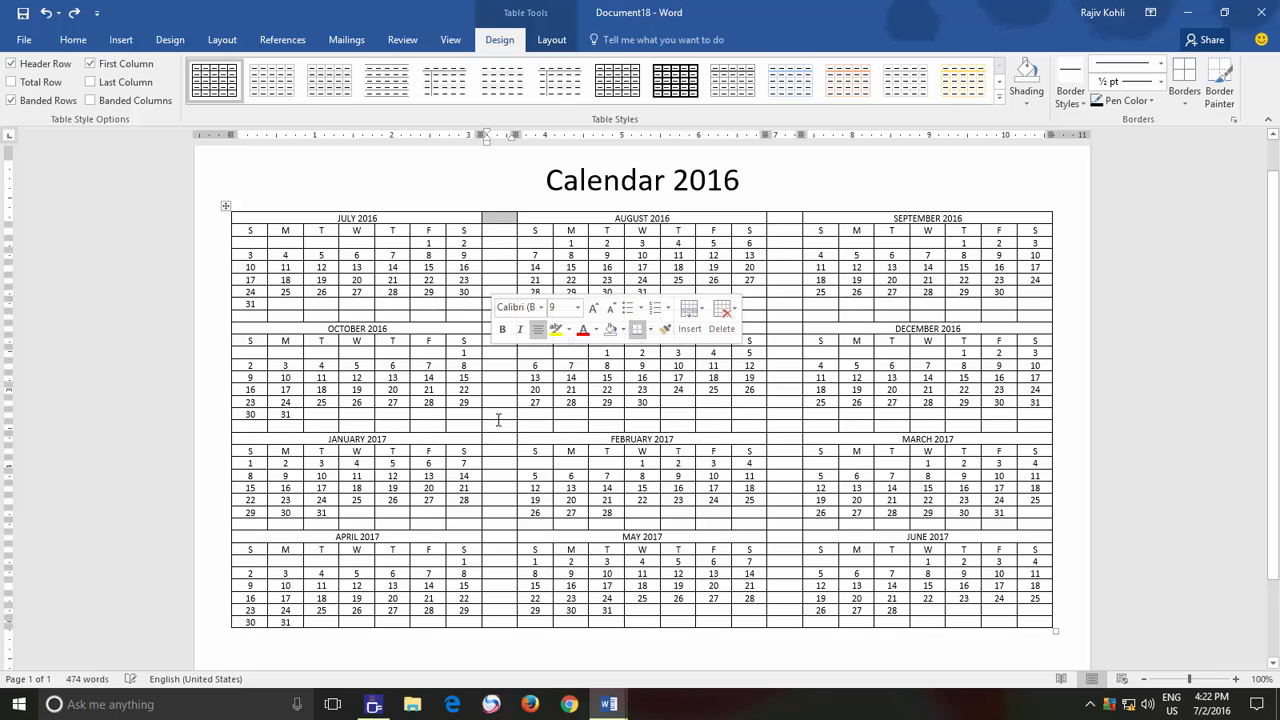
left_click(498, 226)
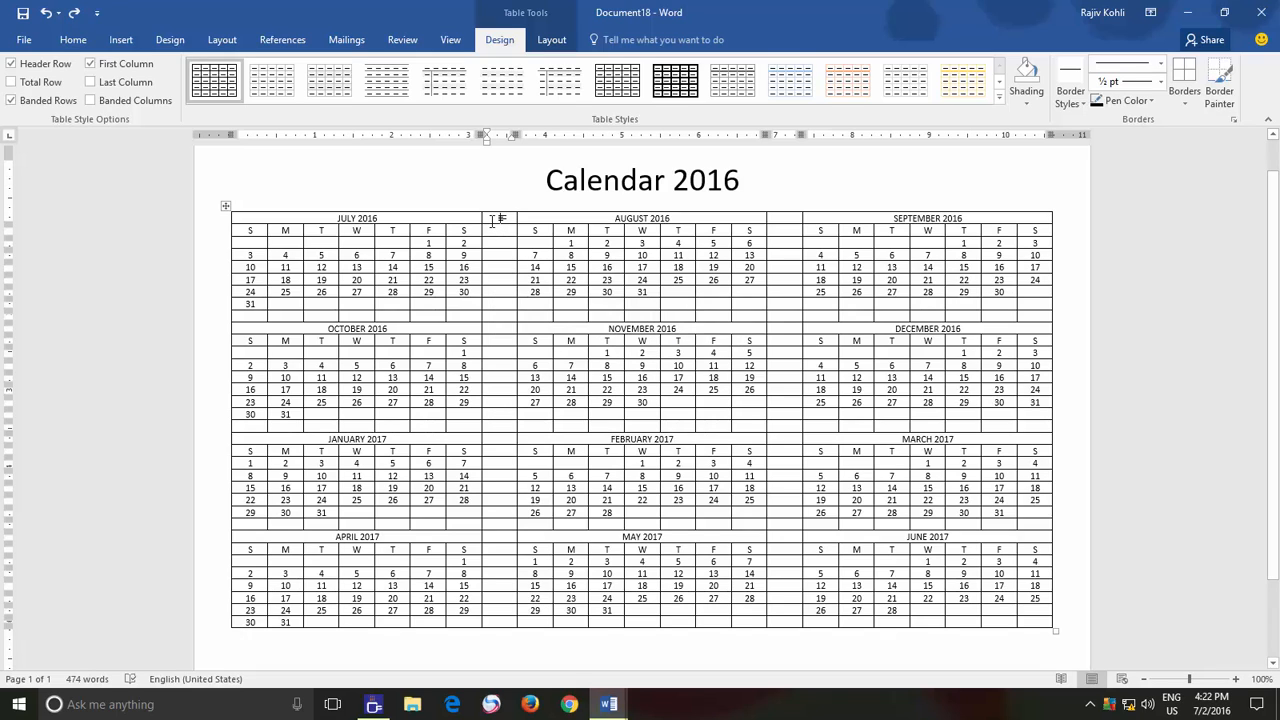
- Remove the top, inside and bottom horizontal borders from the blank spacer column between the July and August blocks, keeping its side borders
left_click_drag(498, 216, 492, 620)
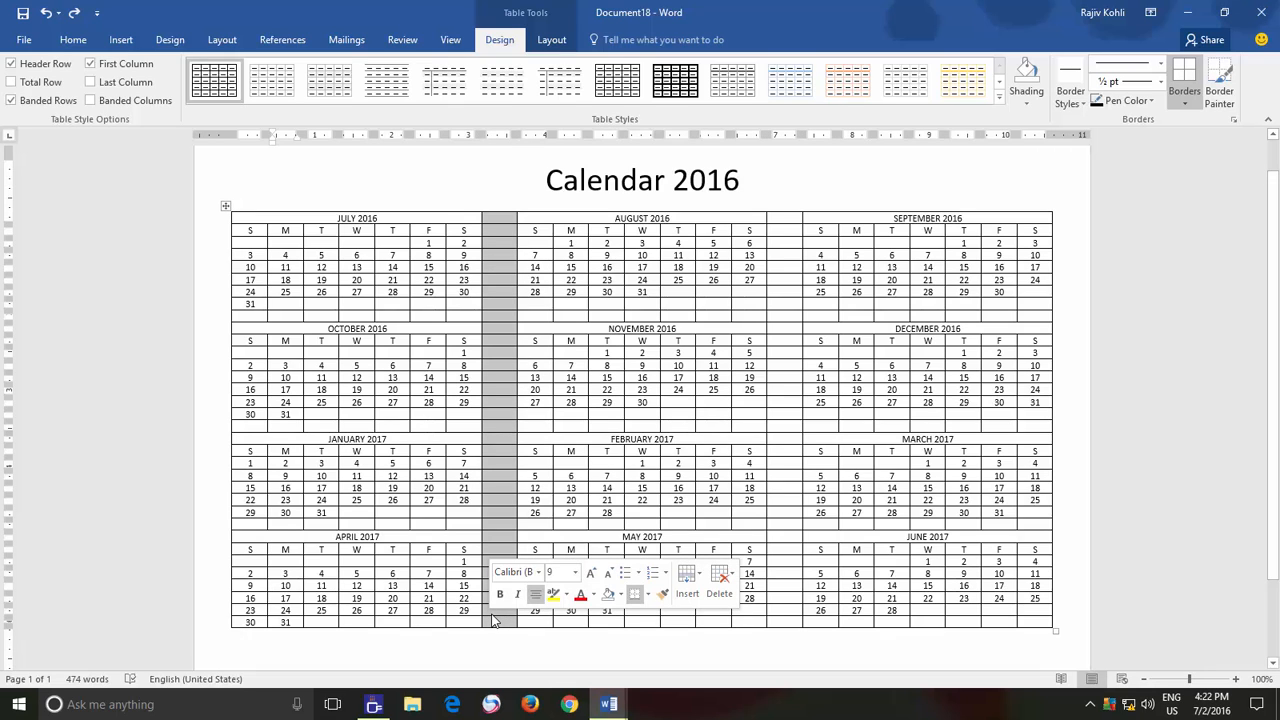
left_click(1185, 106)
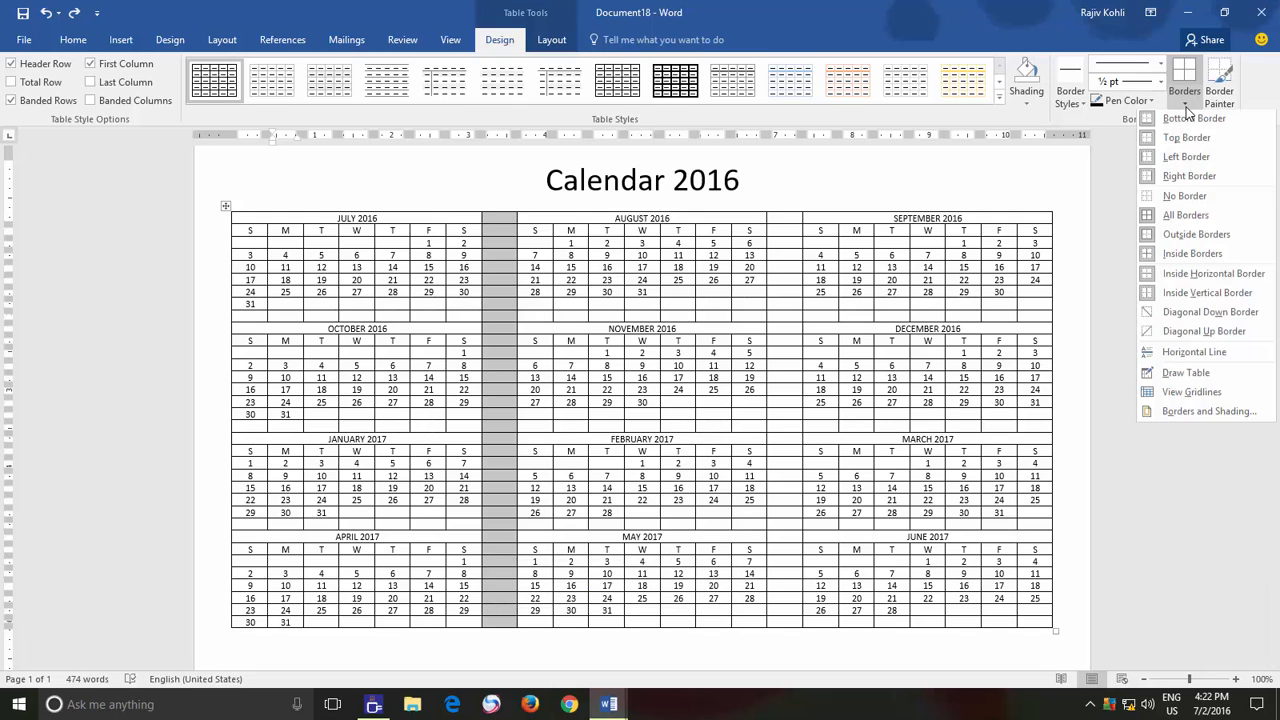
left_click(1197, 414)
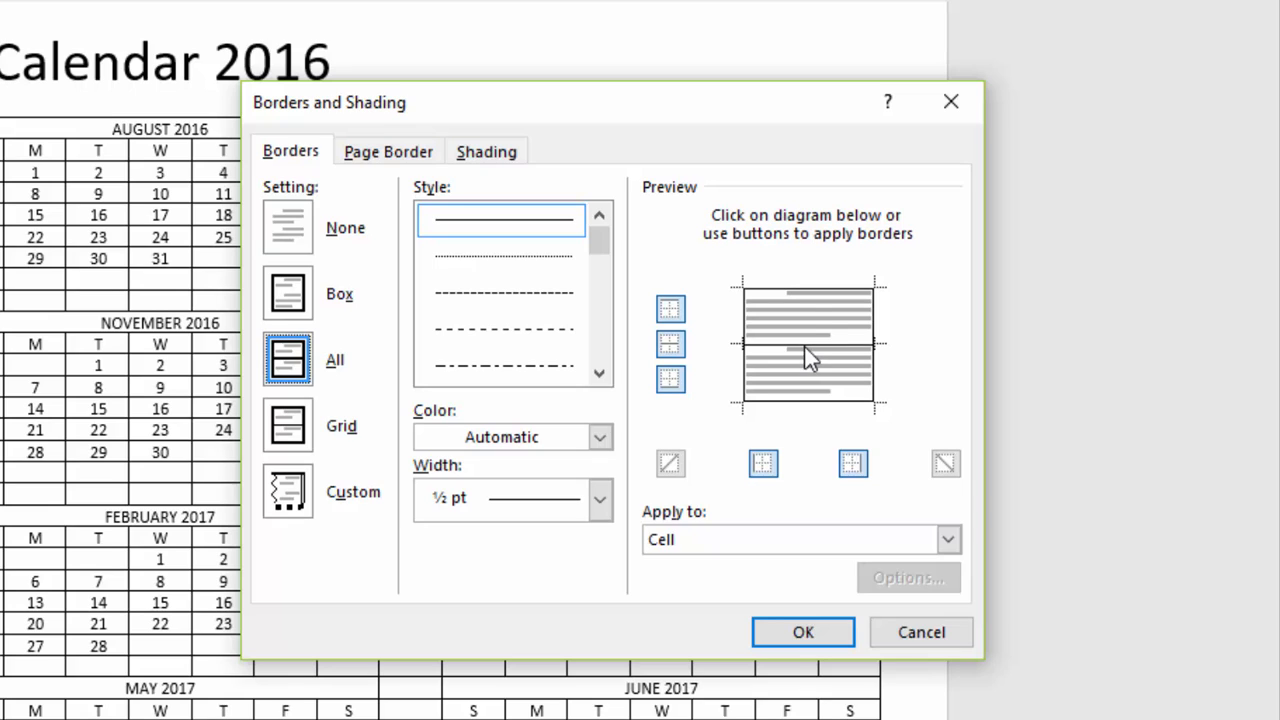
left_click(807, 291)
left_click(803, 346)
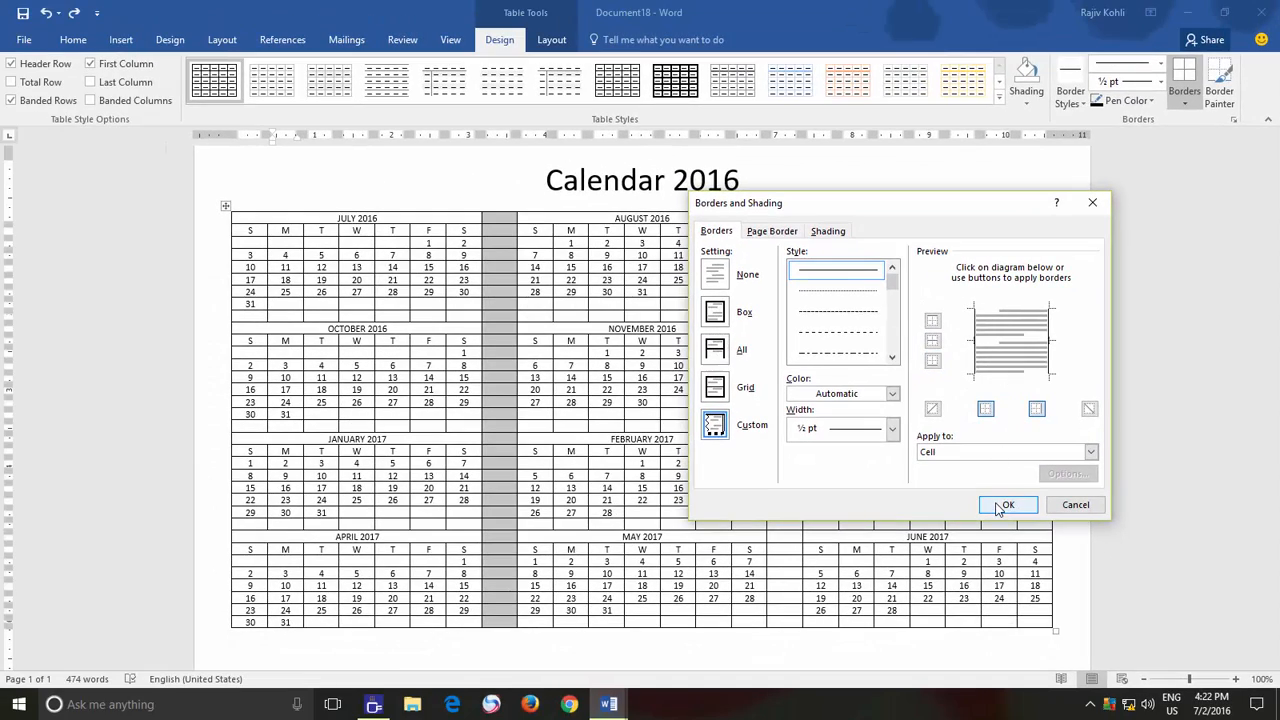
left_click(1003, 508)
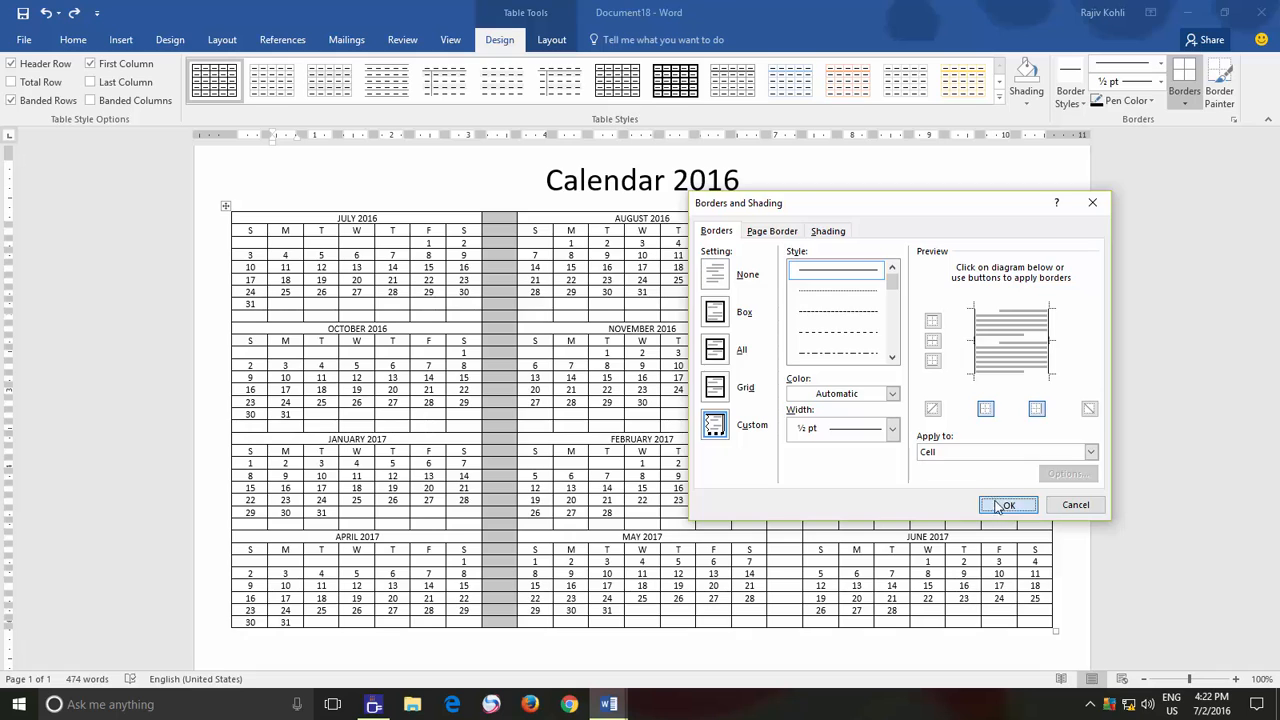
left_click(503, 240)
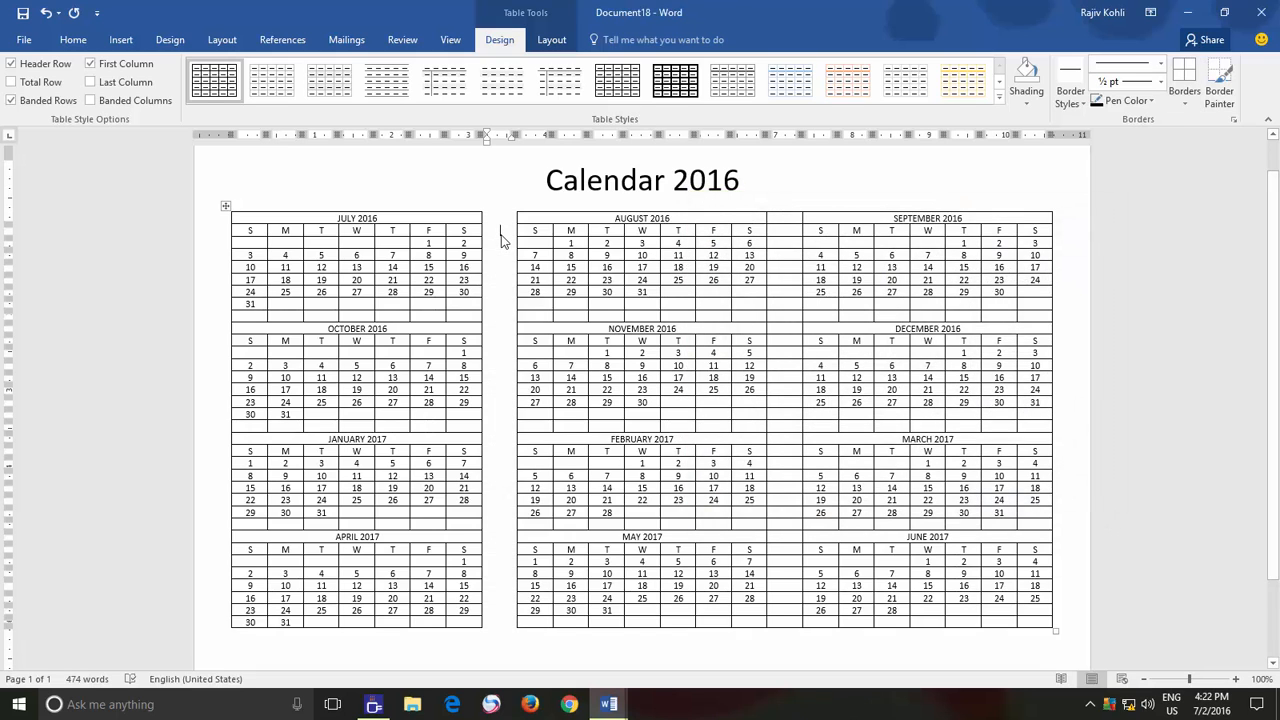
- Remove the top, inside and bottom horizontal borders from the blank spacer column between the August and September blocks
left_click_drag(782, 217, 787, 616)
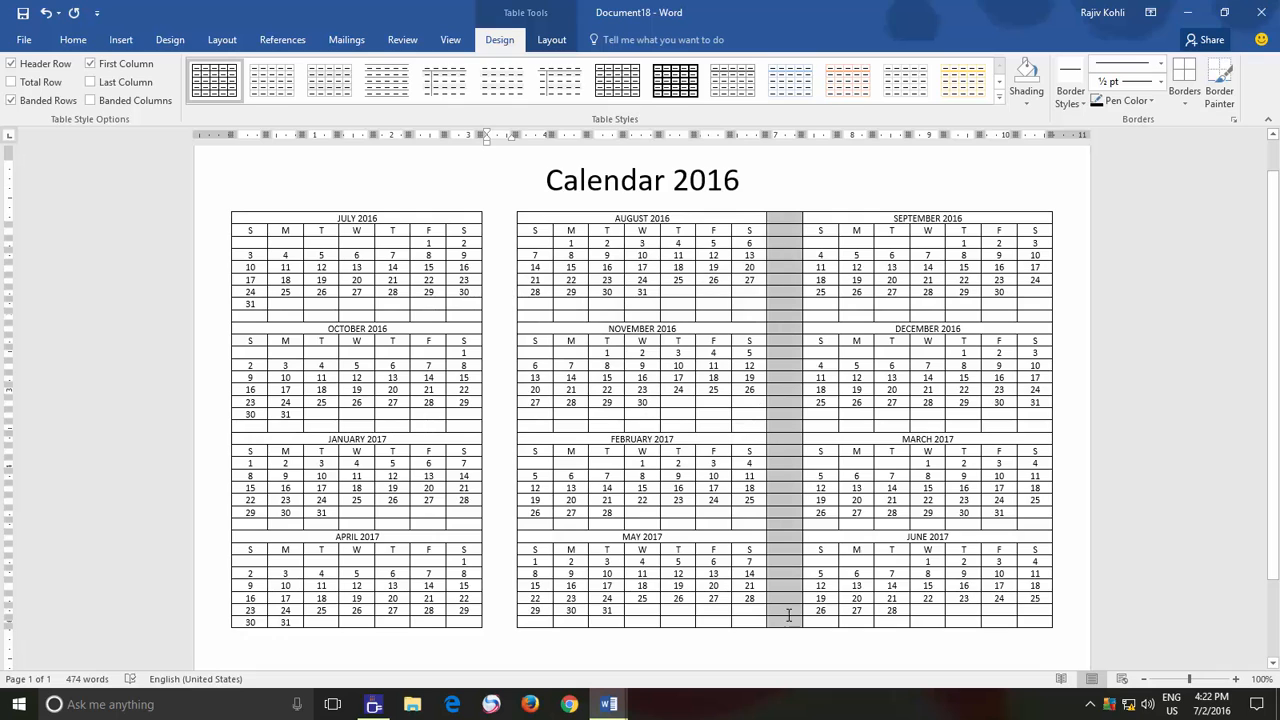
left_click(1184, 103)
left_click(1192, 409)
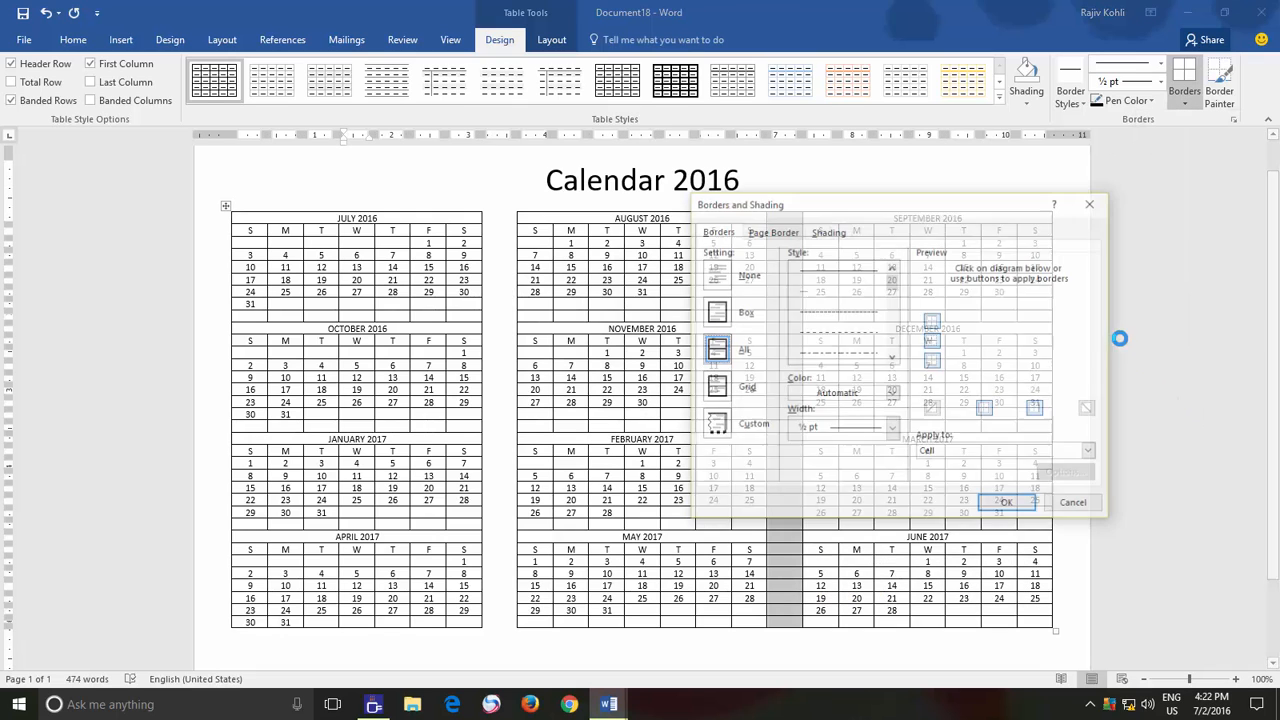
left_click(1022, 320)
left_click(1022, 342)
left_click(1020, 372)
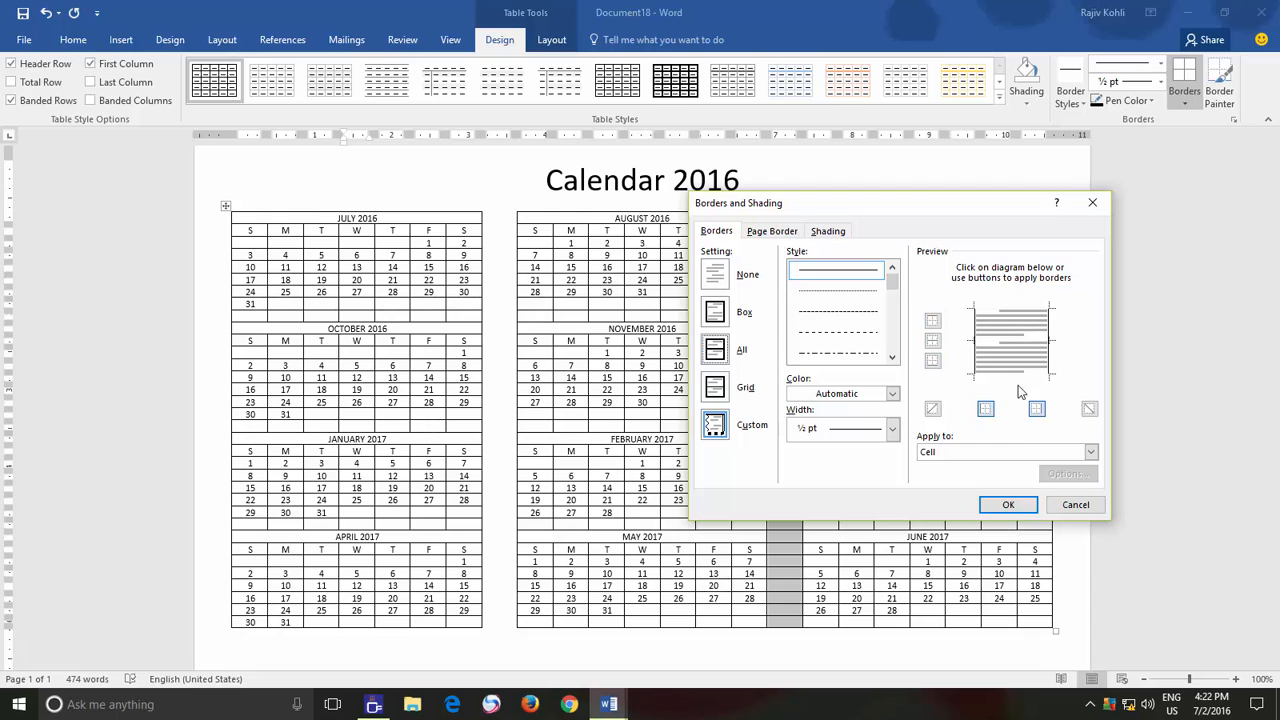
left_click(1012, 505)
left_click(780, 210)
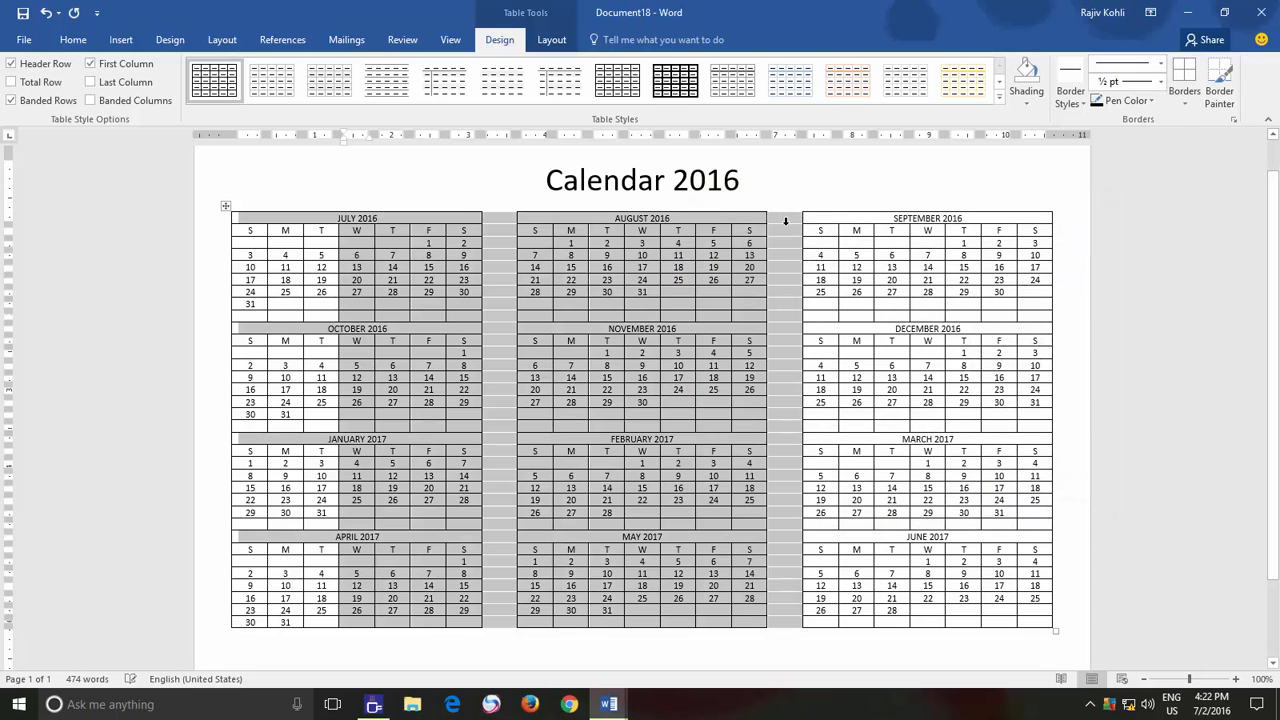
left_click(786, 218)
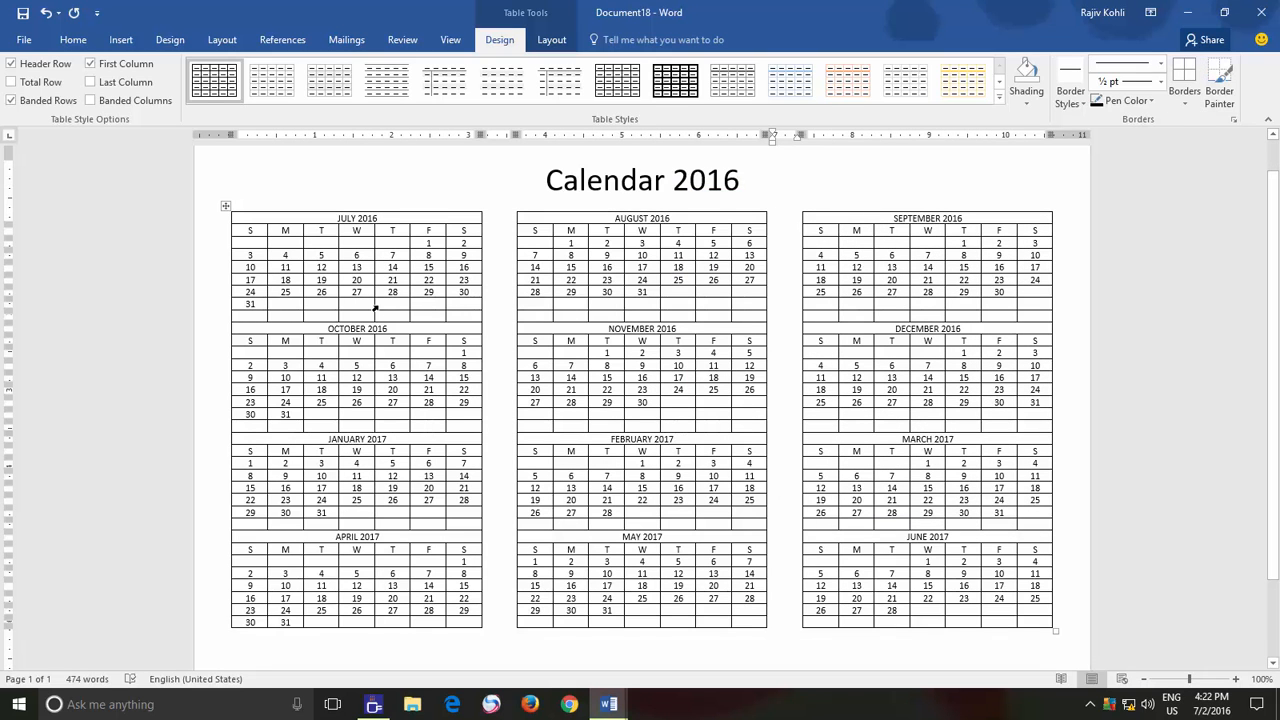
- Remove the left, inside and right vertical borders from the blank row directly above the October–December 2016 headings
left_click_drag(248, 316, 1043, 317)
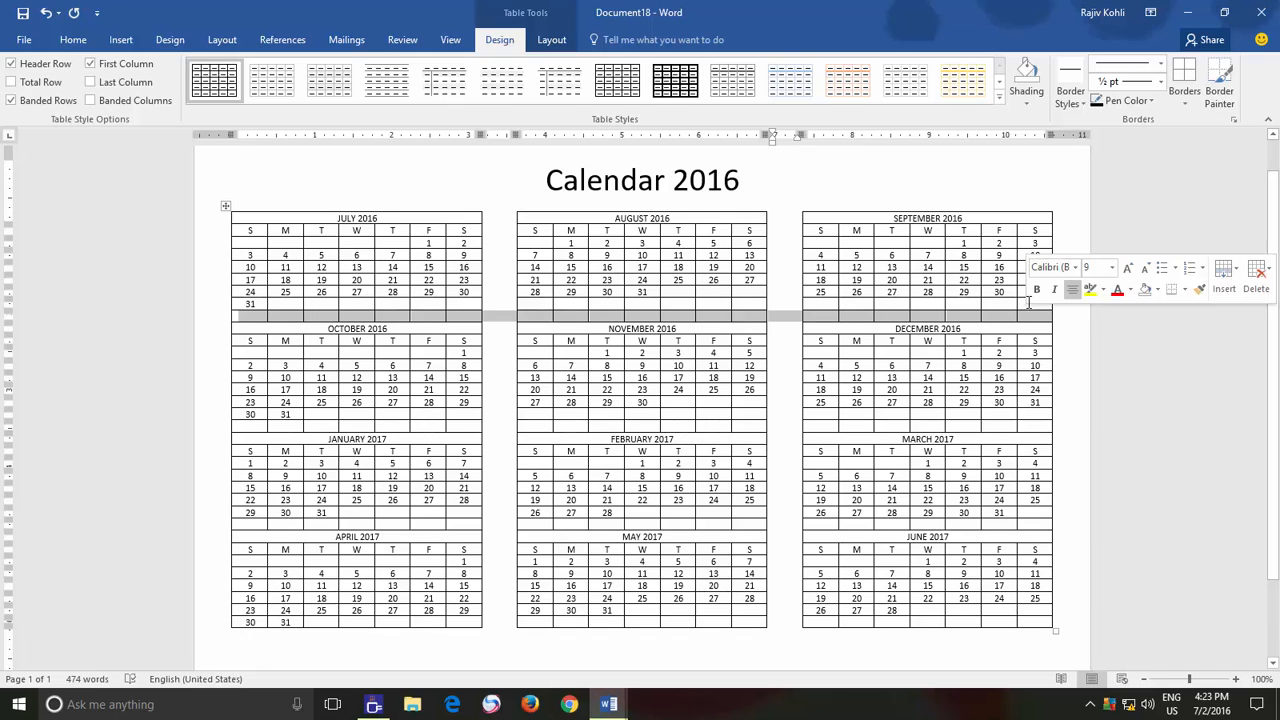
left_click(1190, 104)
left_click(1203, 416)
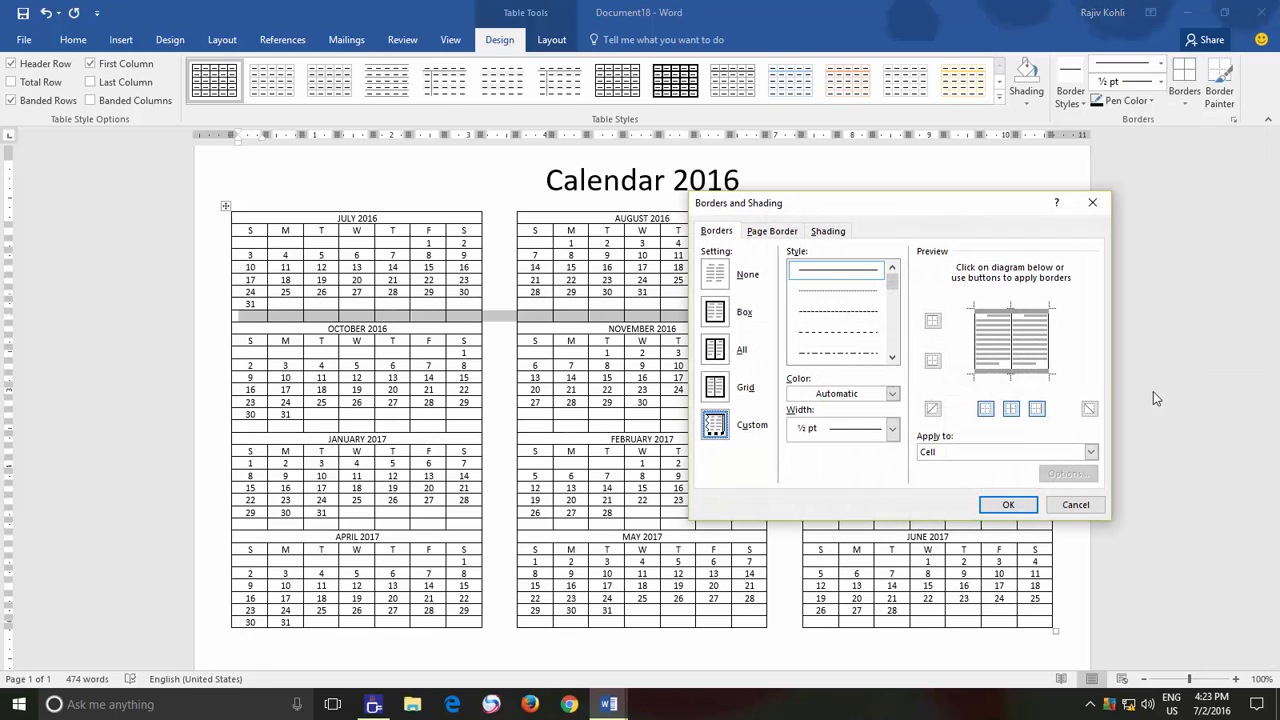
left_click(978, 342)
left_click(1011, 342)
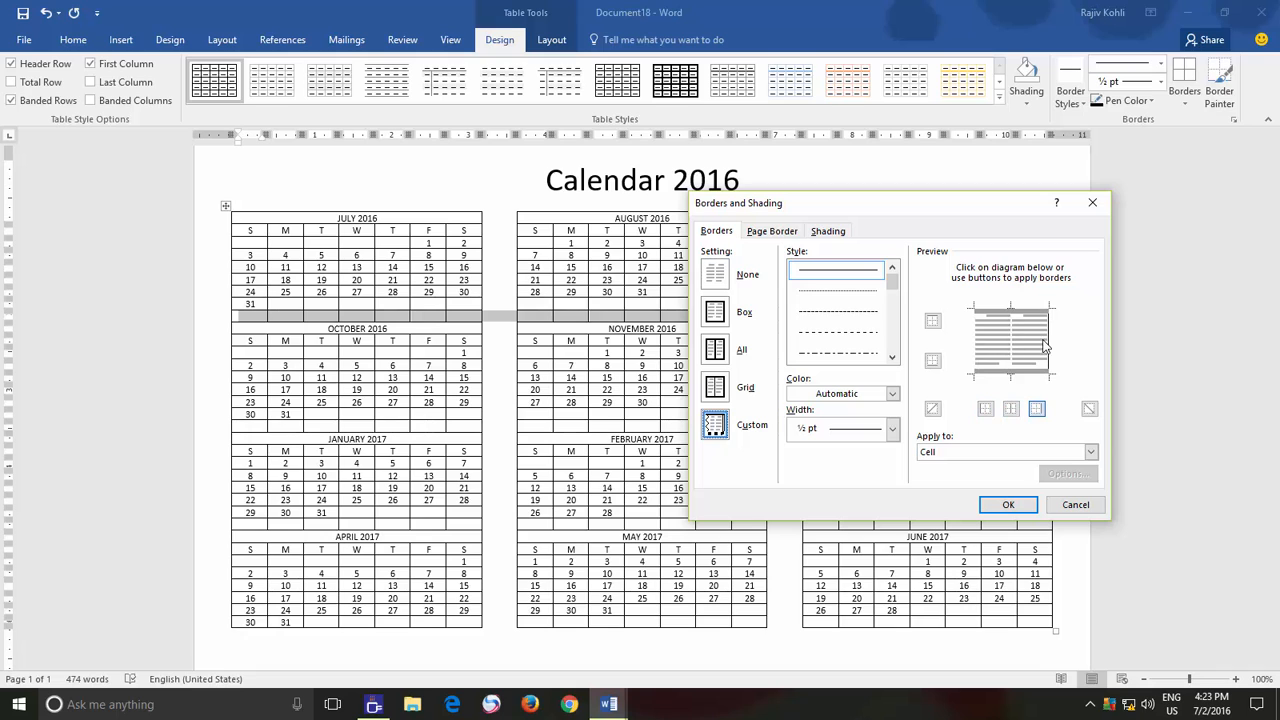
left_click(1008, 504)
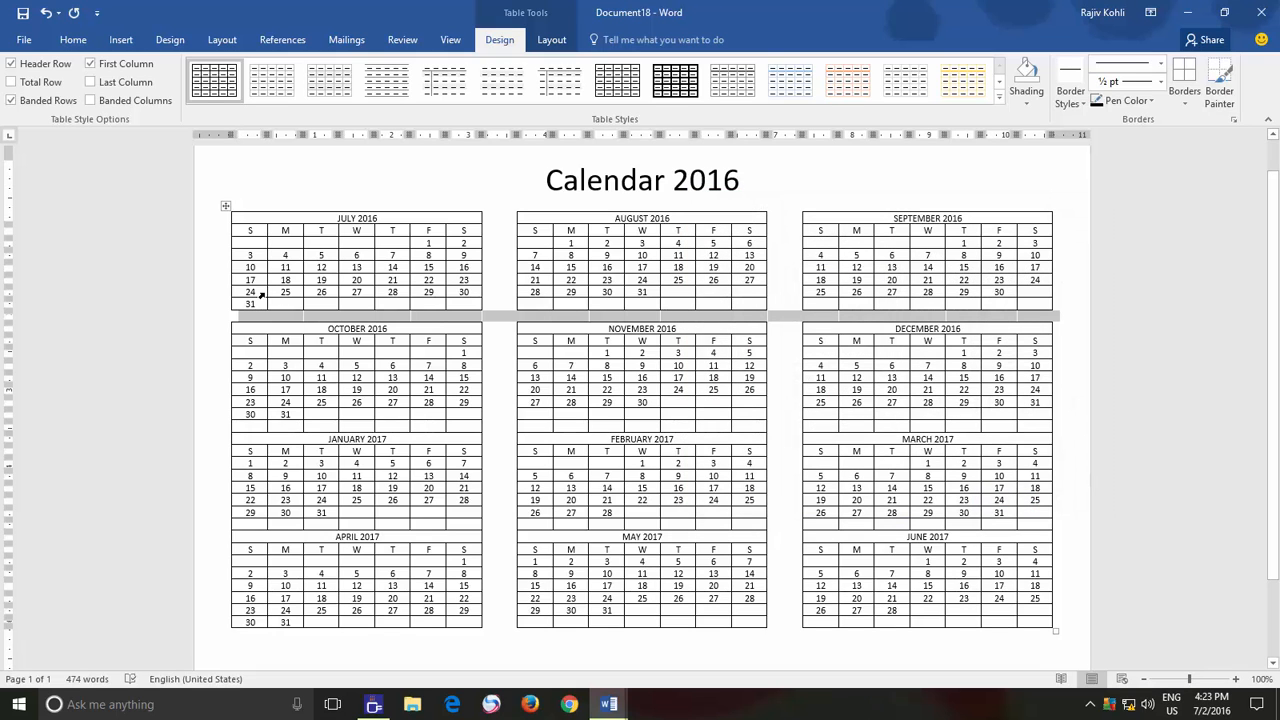
left_click(242, 318)
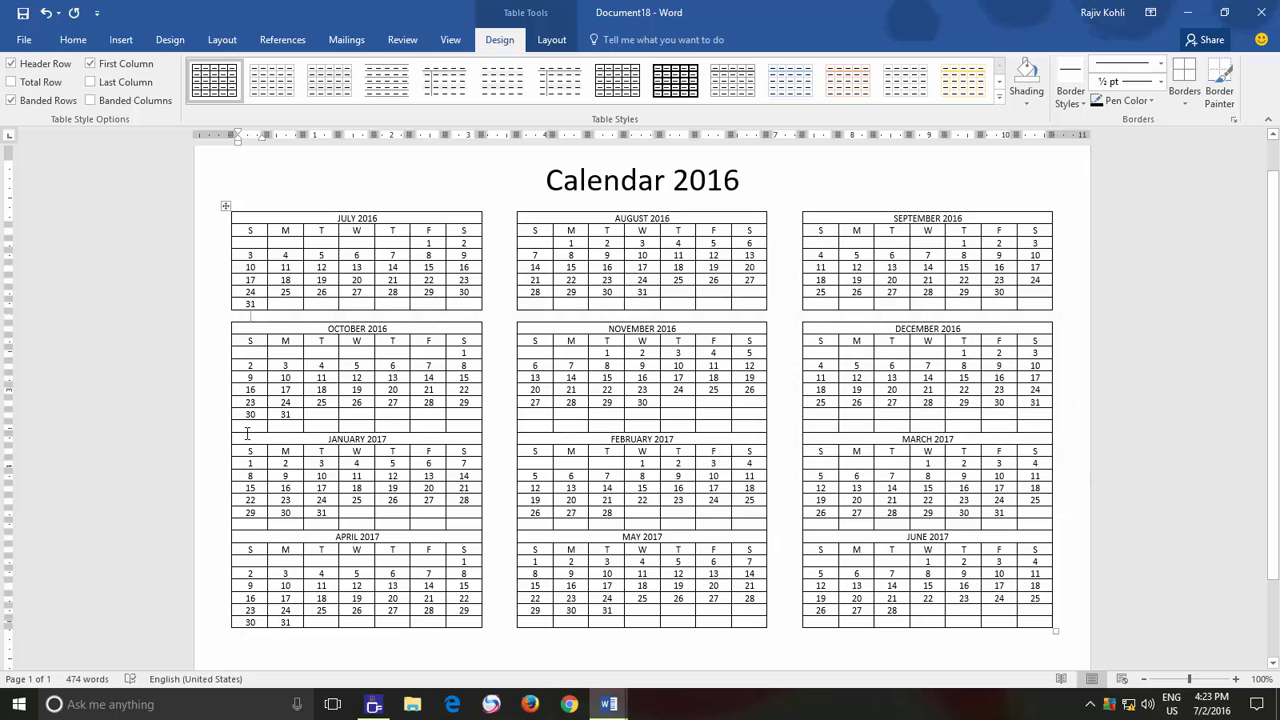
- Remove the left, inside and right vertical borders from the blank row directly above the January–March 2017 headings
left_click_drag(245, 427, 1010, 428)
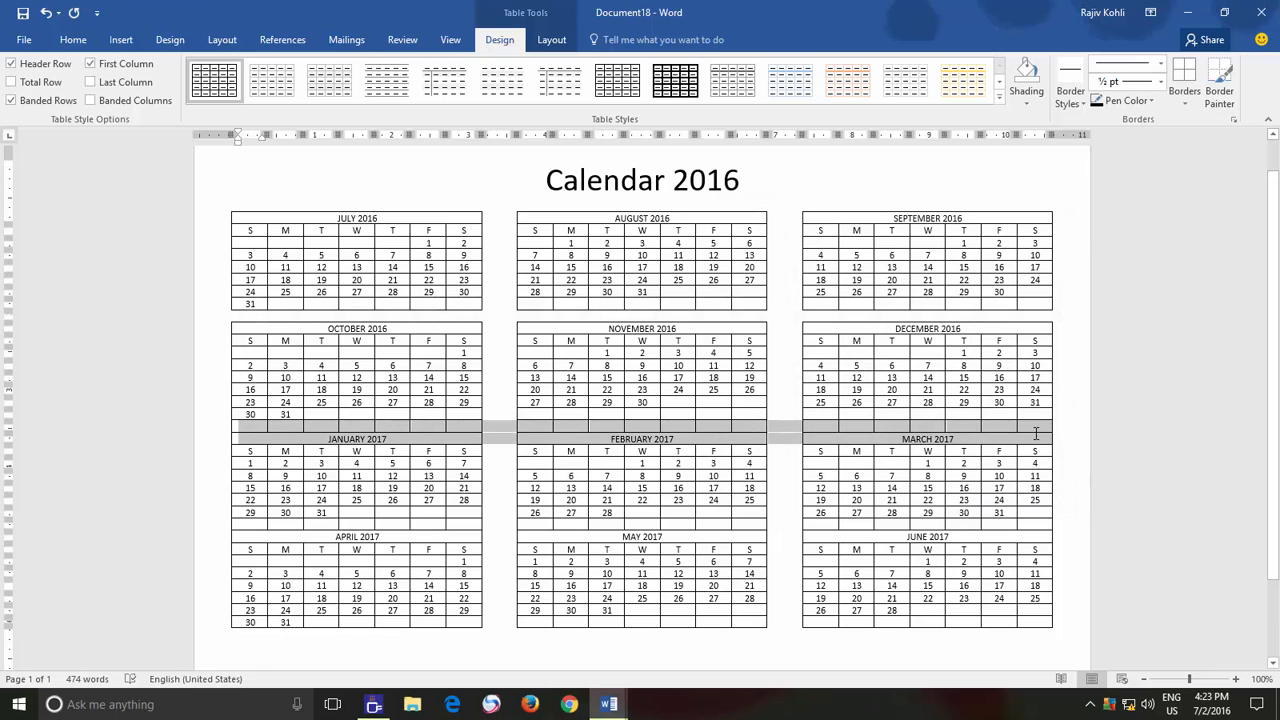
left_click(1184, 103)
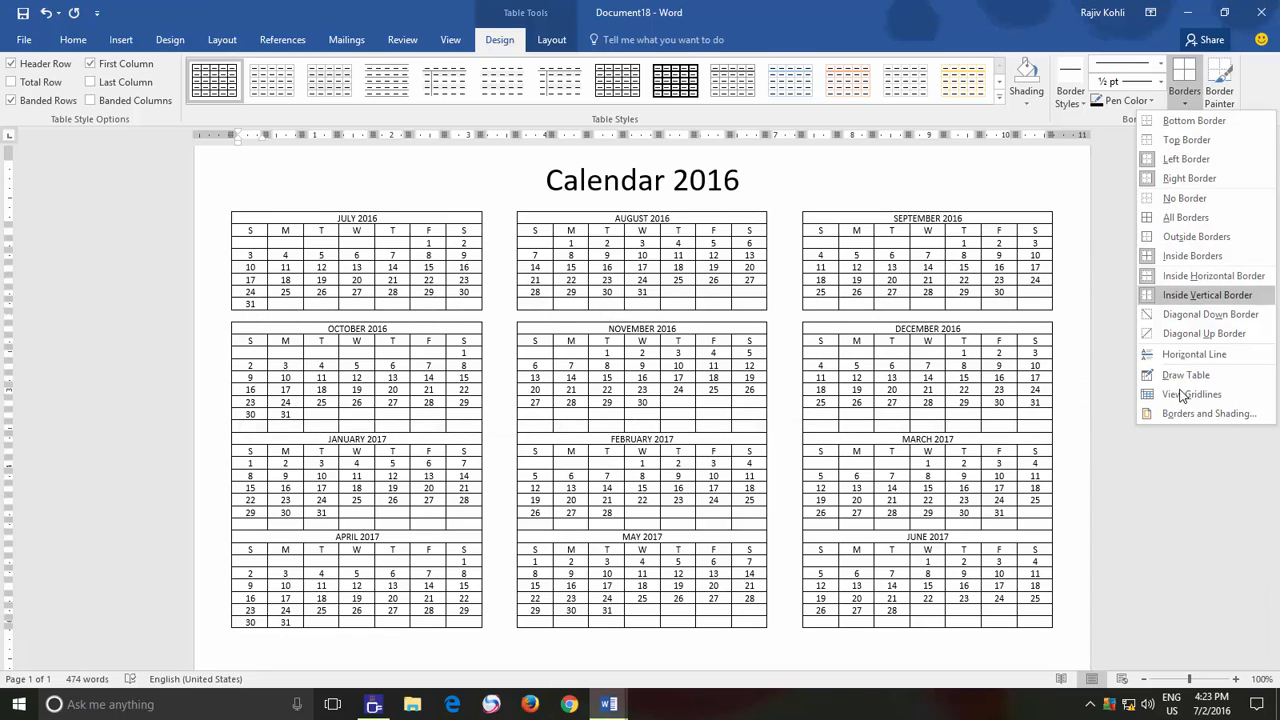
left_click(1170, 573)
left_click(977, 346)
left_click(1014, 346)
left_click(1048, 346)
left_click(1008, 504)
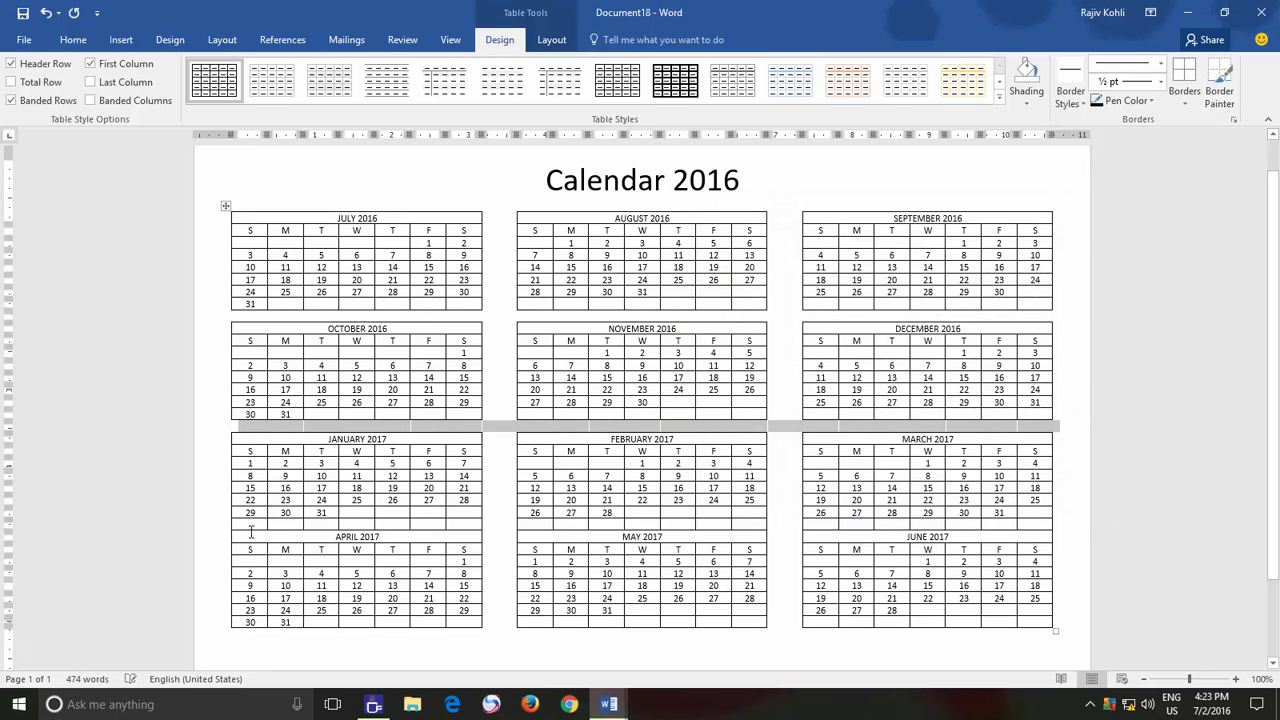
- Remove all vertical borders from the blank row directly above the April–June 2017 headings
left_click_drag(249, 524, 1040, 524)
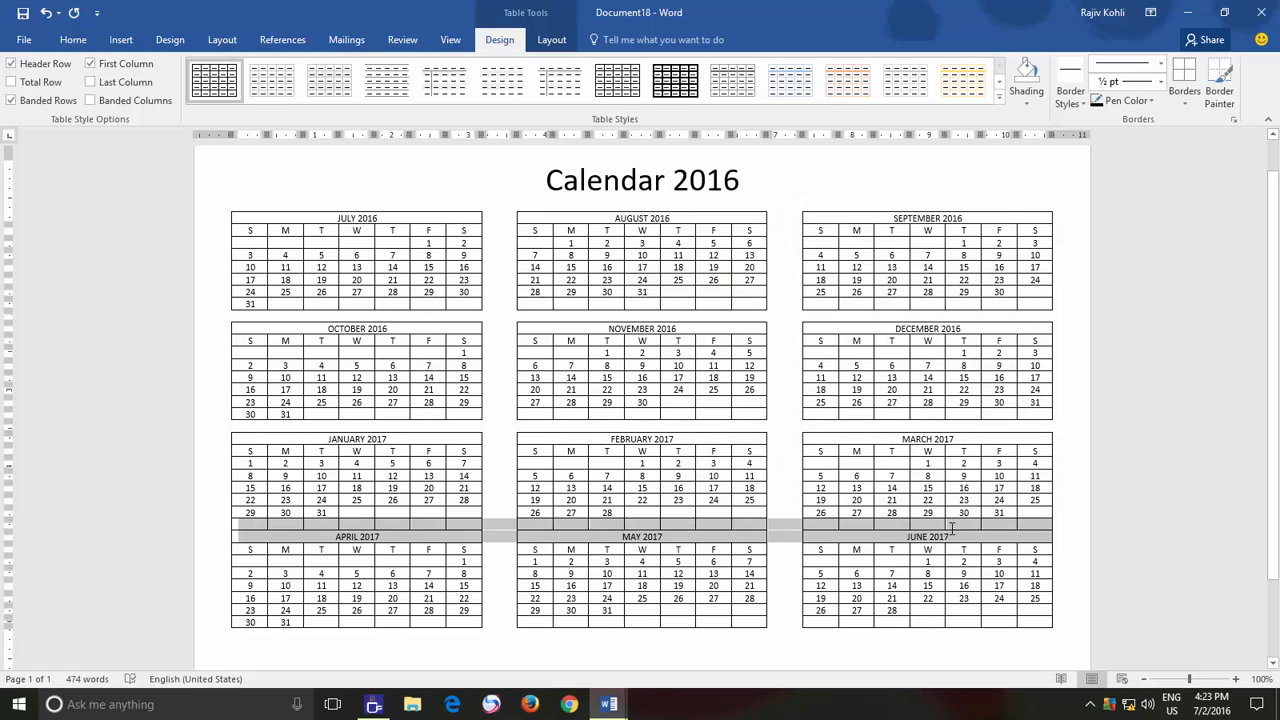
left_click(1184, 96)
left_click(1175, 414)
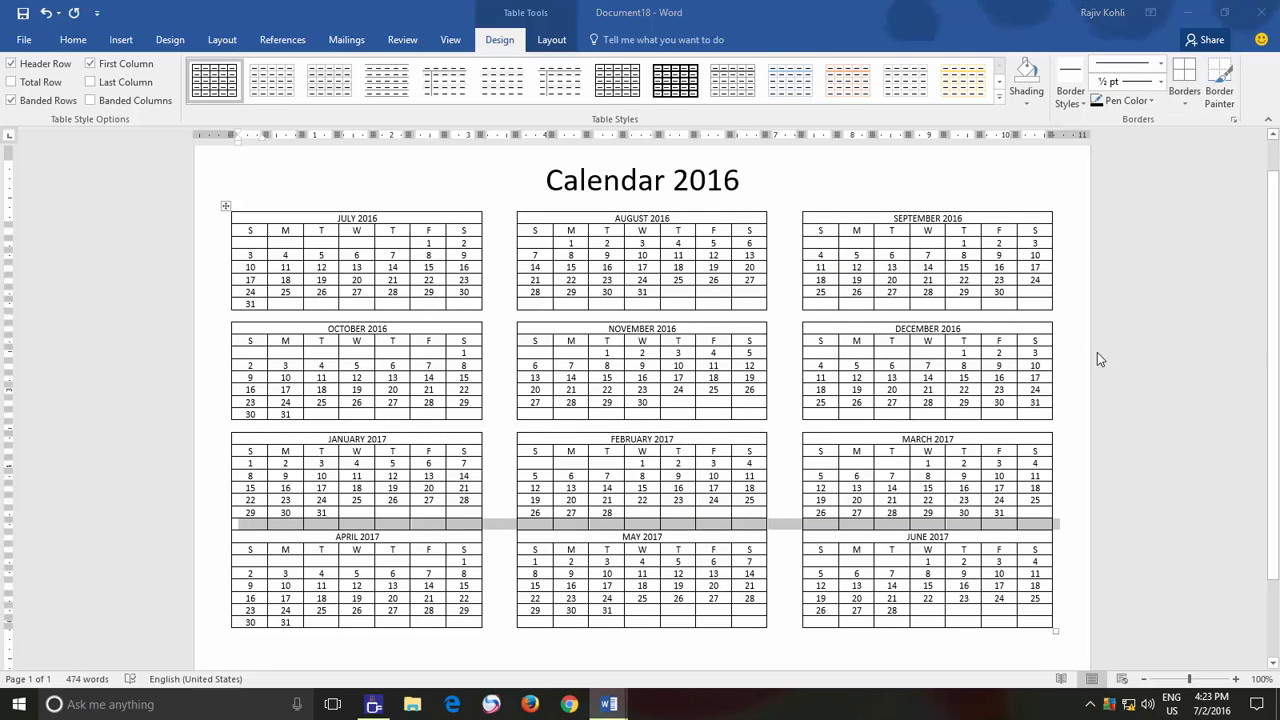
left_click(1050, 345)
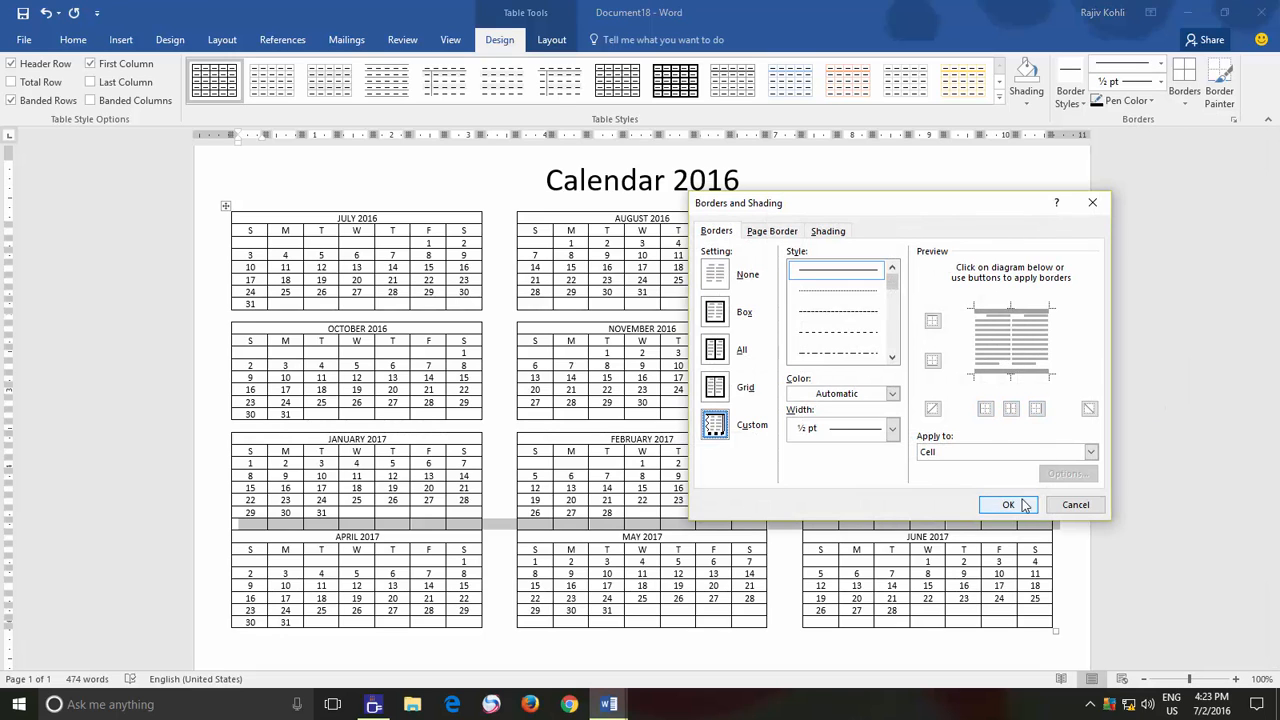
left_click(1008, 504)
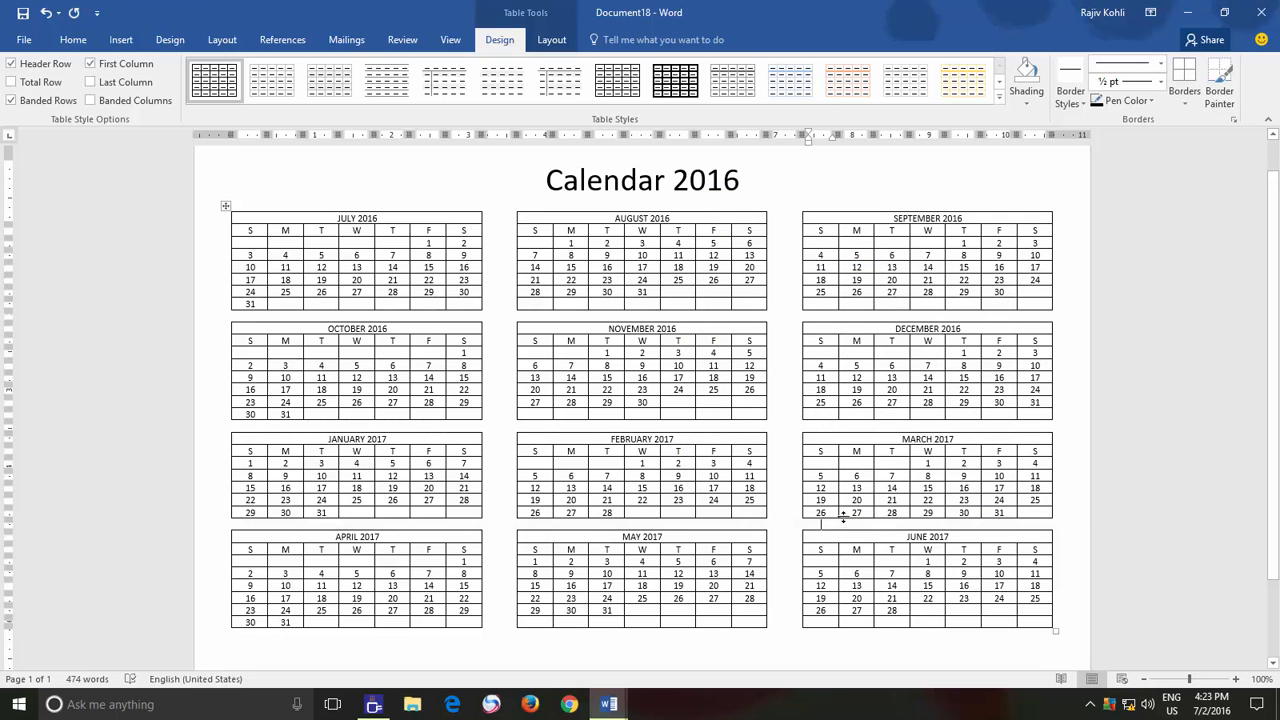
- Toggle the display of the table's gridlines twice
left_click(551, 39)
left_click(57, 91)
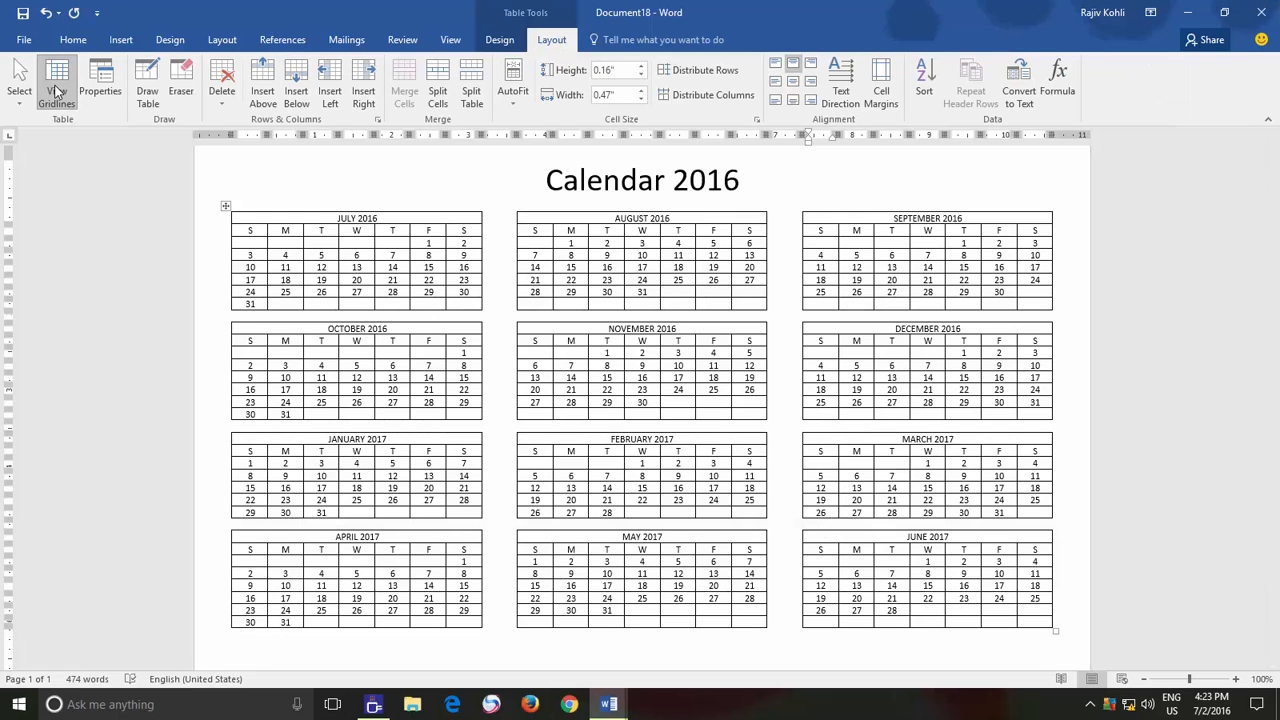
left_click(57, 91)
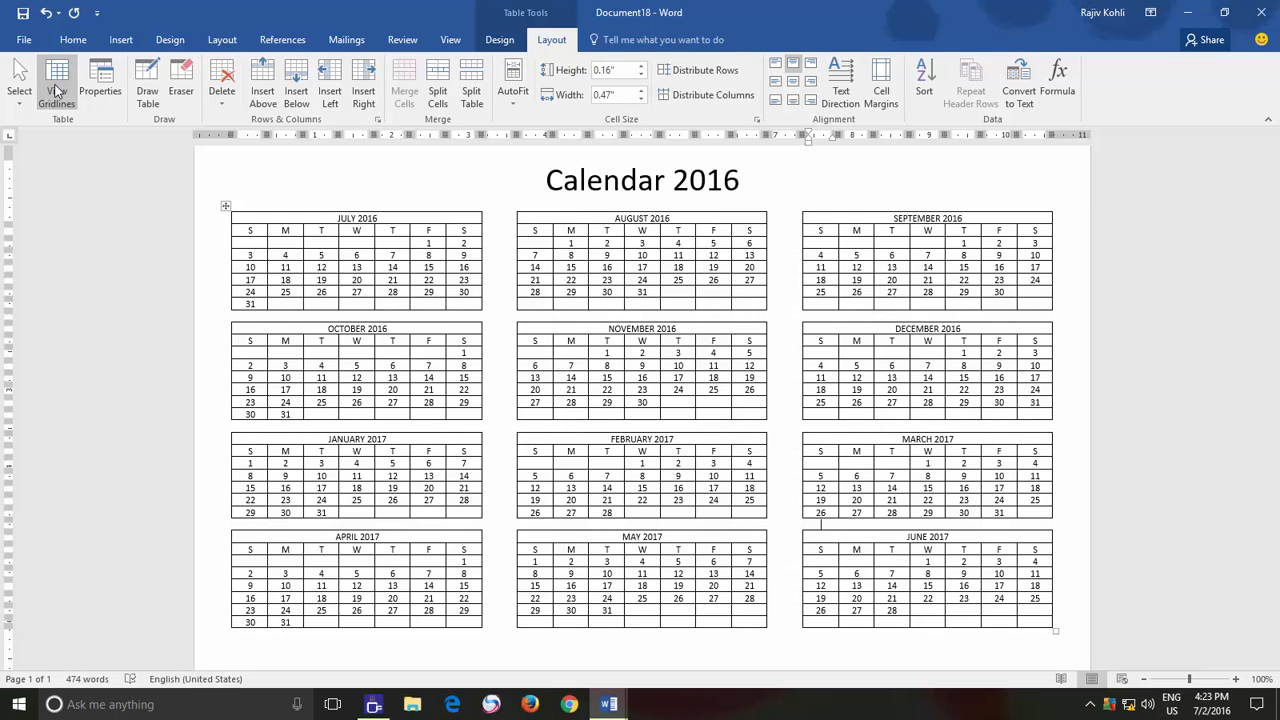